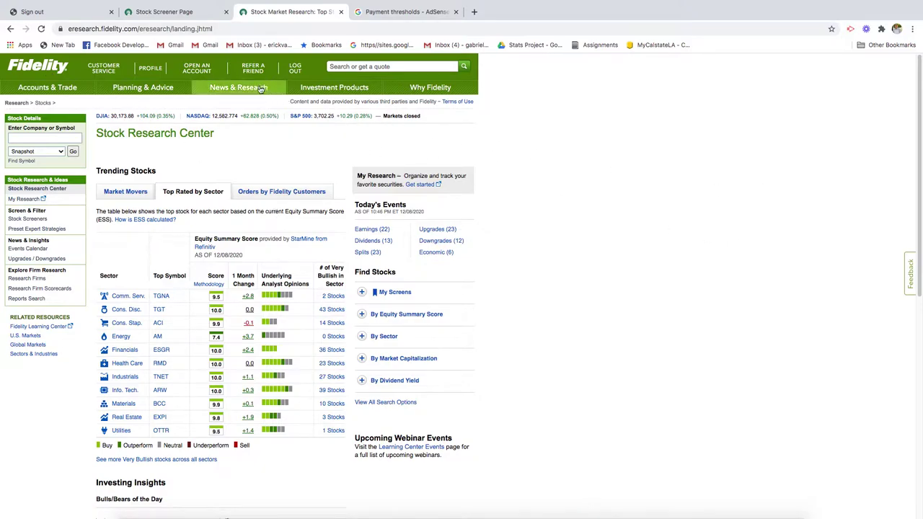
Step: Open the full stock screener results for the Consumer Discretionary sector from its Find Investments page
mouse_move(274, 93)
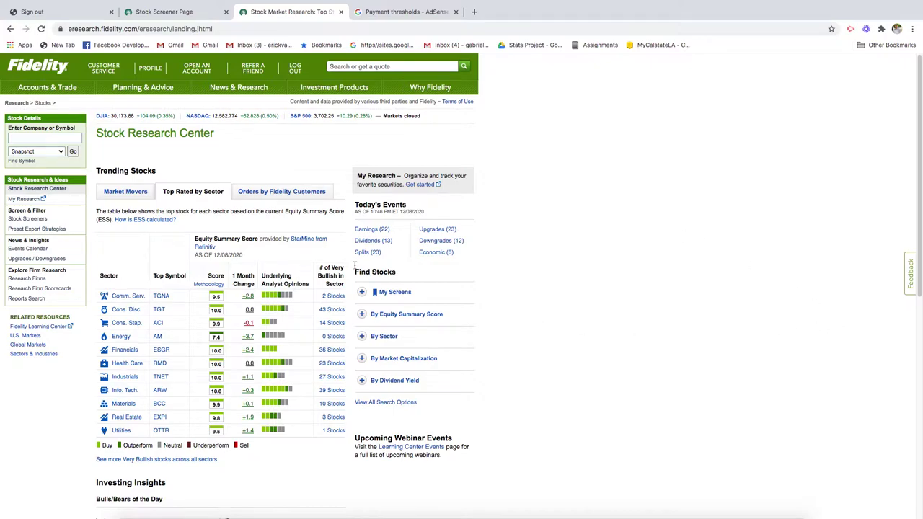
click(134, 311)
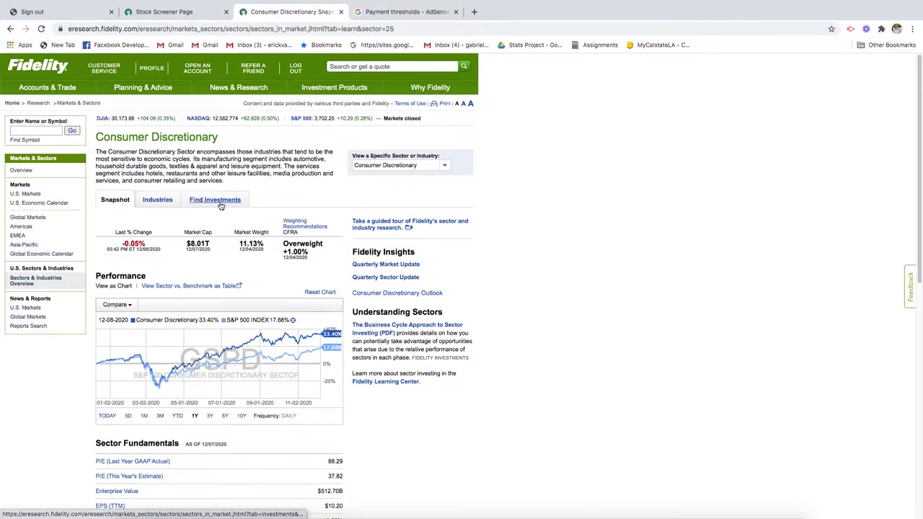
click(220, 205)
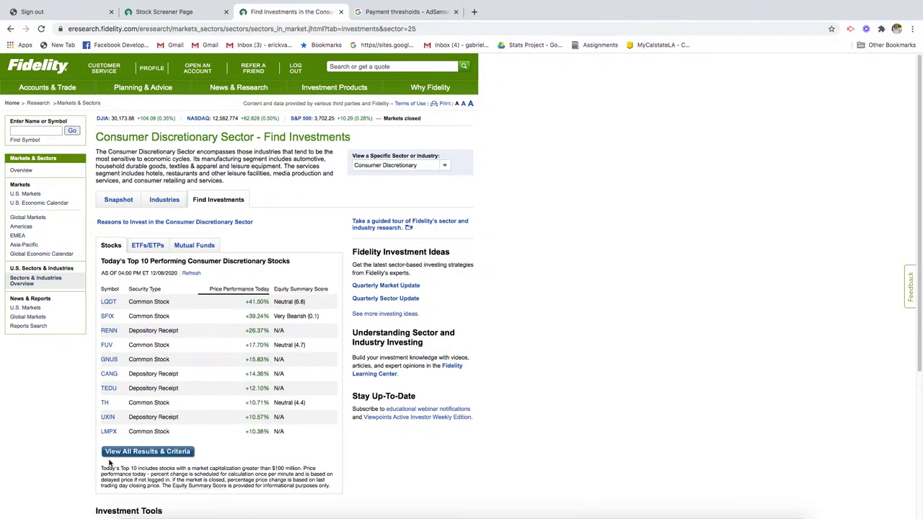
click(146, 453)
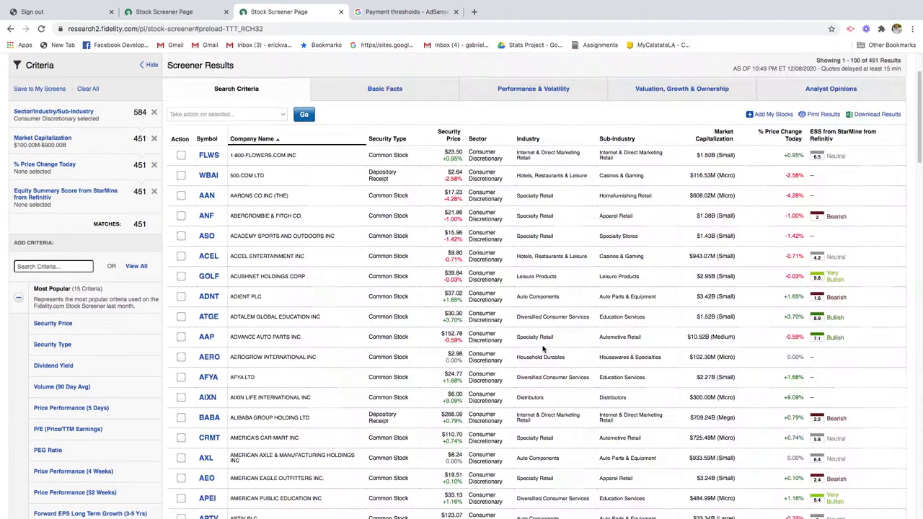
Step: Download the Valuation, Growth & Ownership screener results and show the downloaded workbook full screen in Excel
scroll(505, 345, up, 3)
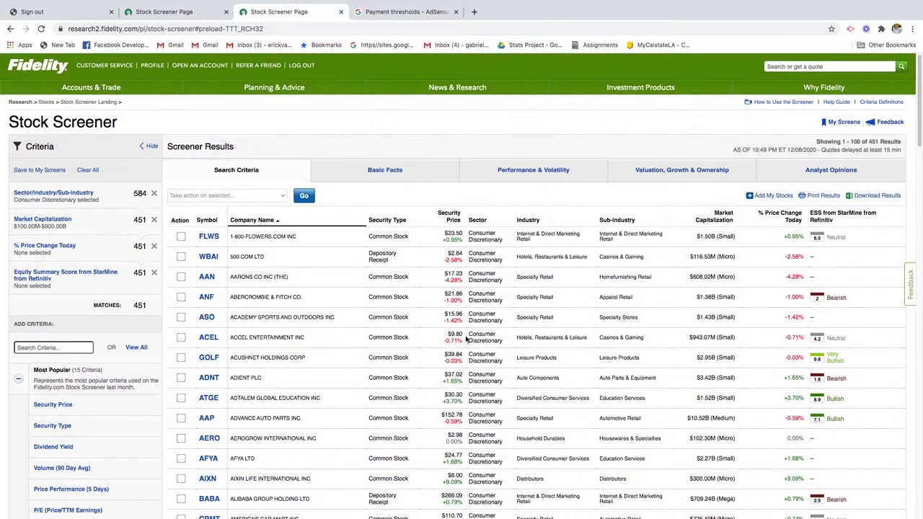
click(663, 172)
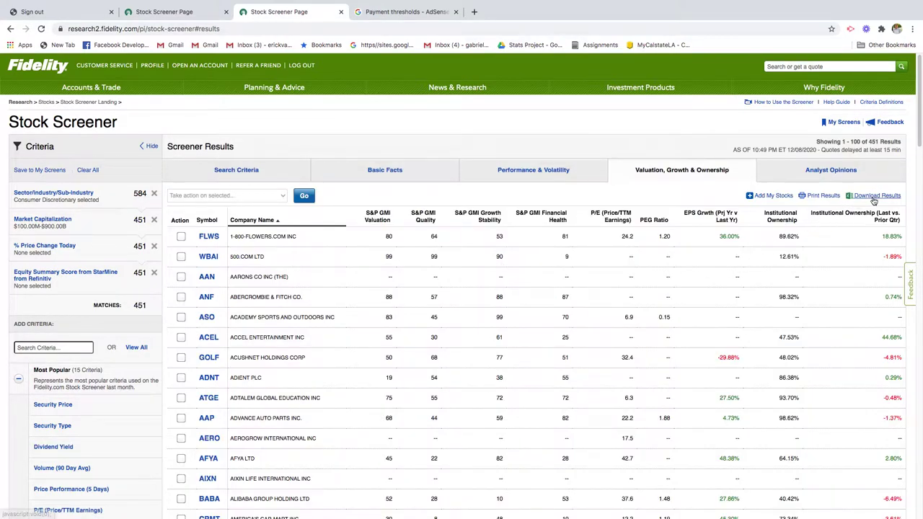
click(873, 201)
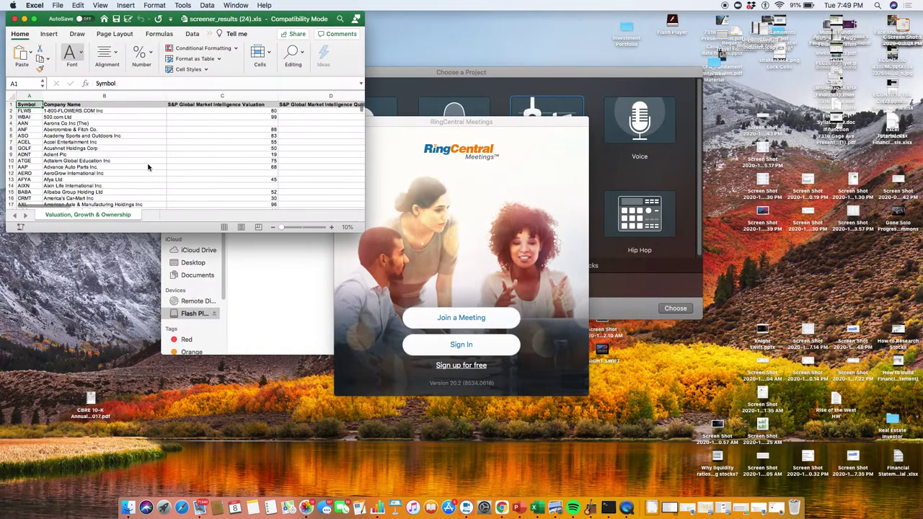
click(34, 19)
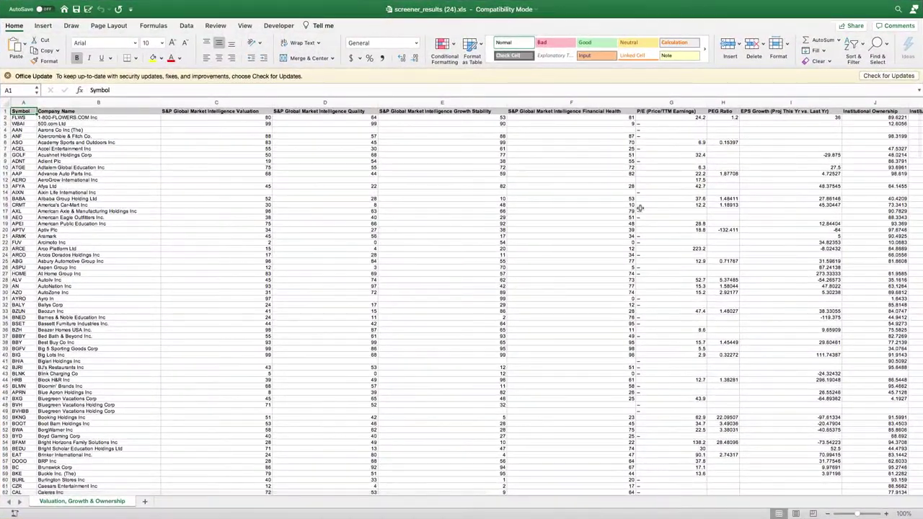
Step: Hide columns C through F containing the S&P Global Market Intelligence scores
drag(87, 124, 94, 470)
click(186, 313)
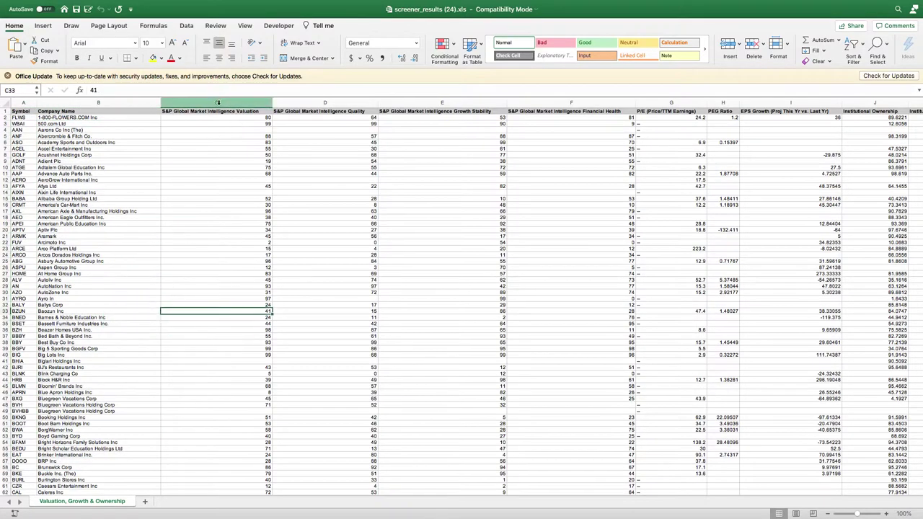
drag(217, 103, 572, 101)
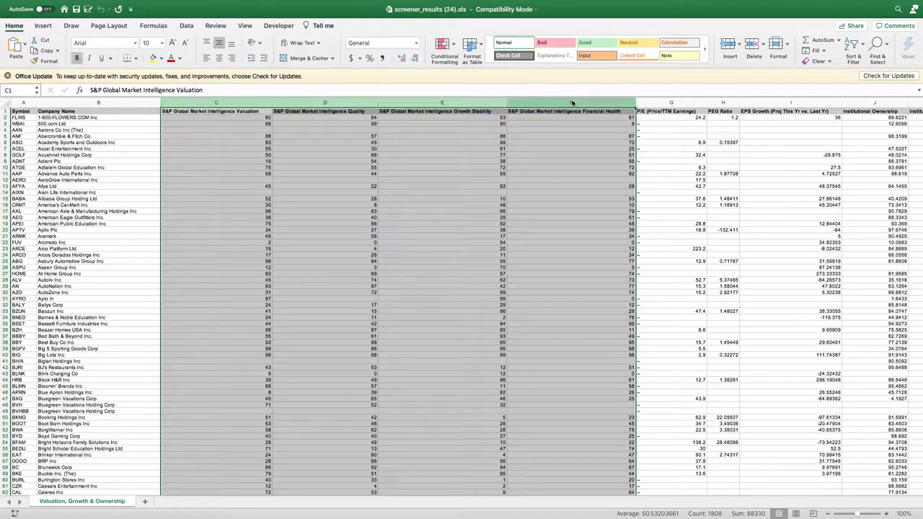
right_click(572, 101)
click(596, 198)
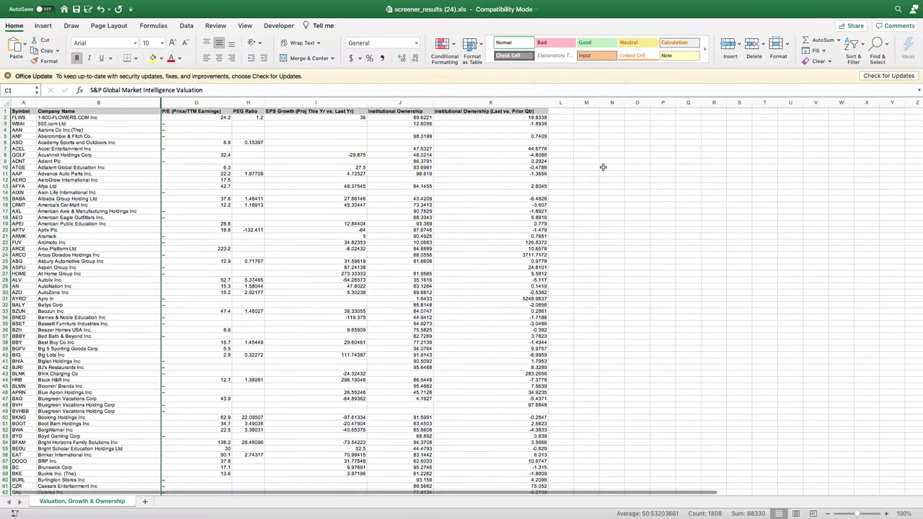
Step: Add filters to the header row of the whole stock table, from Symbol to Institutional Ownership (Last vs. Prior Qtr)
click(22, 111)
drag(50, 113, 493, 475)
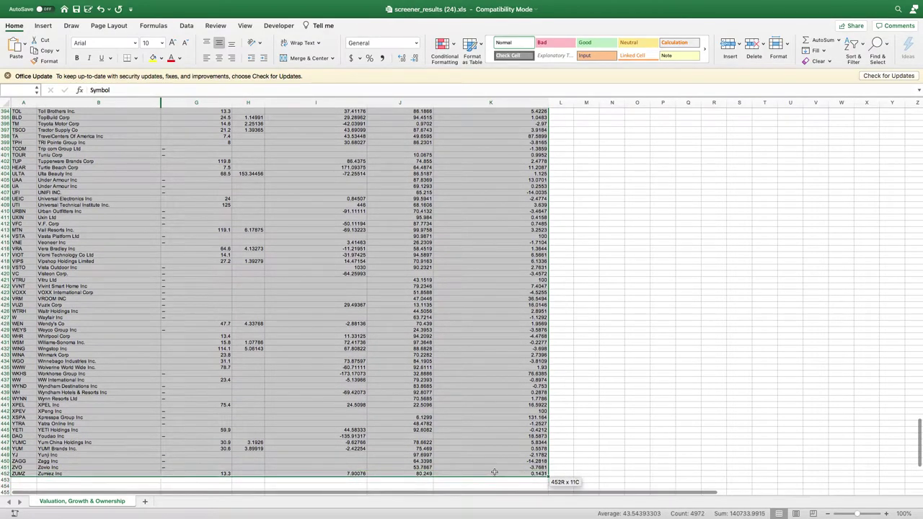
click(854, 60)
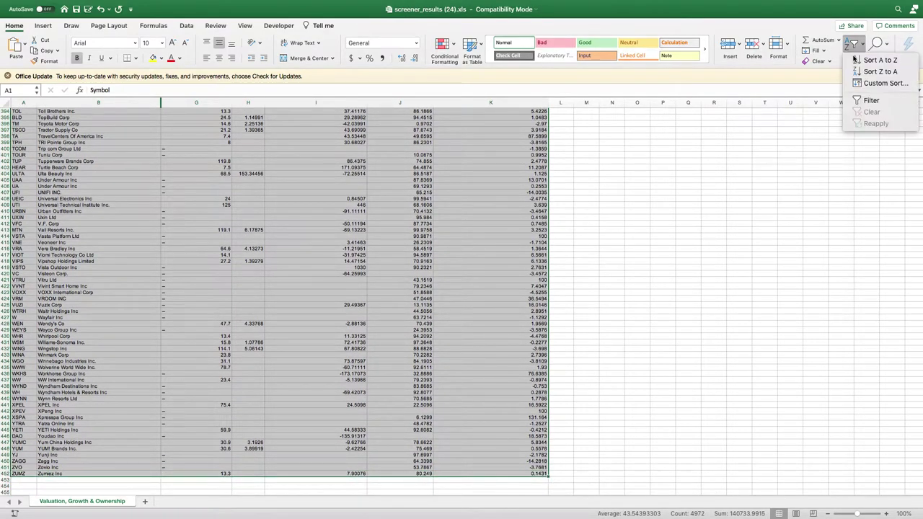
click(877, 102)
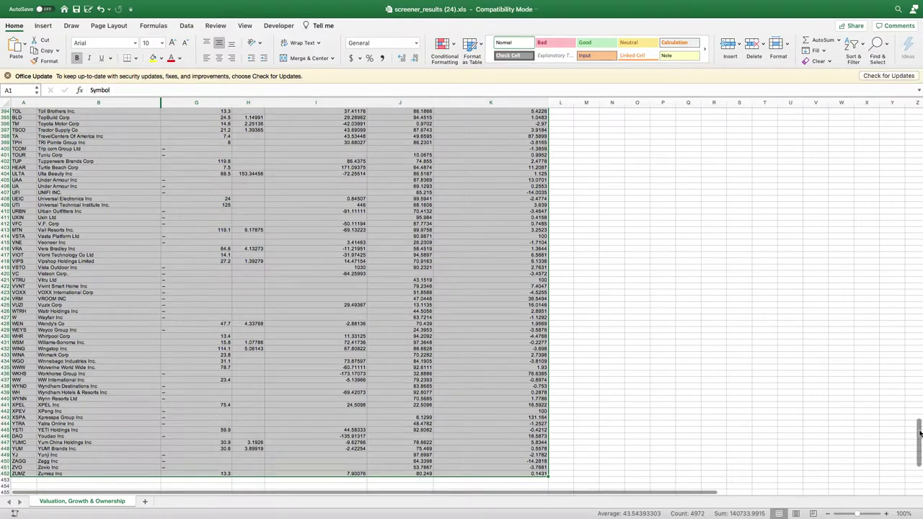
drag(919, 433, 910, 119)
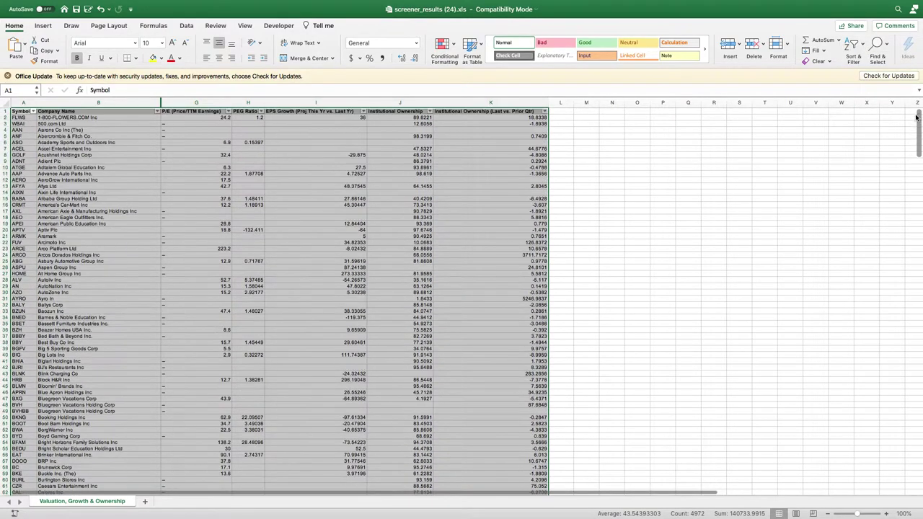
Step: Sort the stock table by P/E (Price/TTM Earnings) in ascending order
click(229, 112)
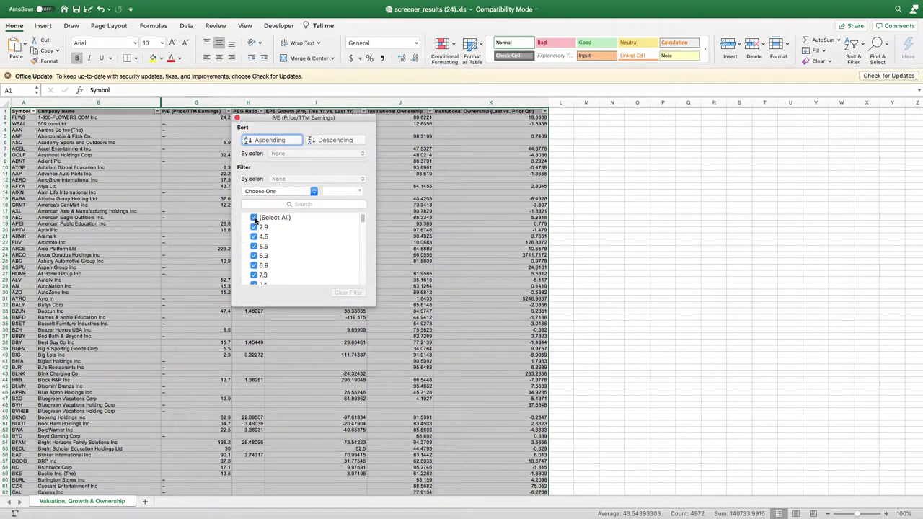
click(289, 143)
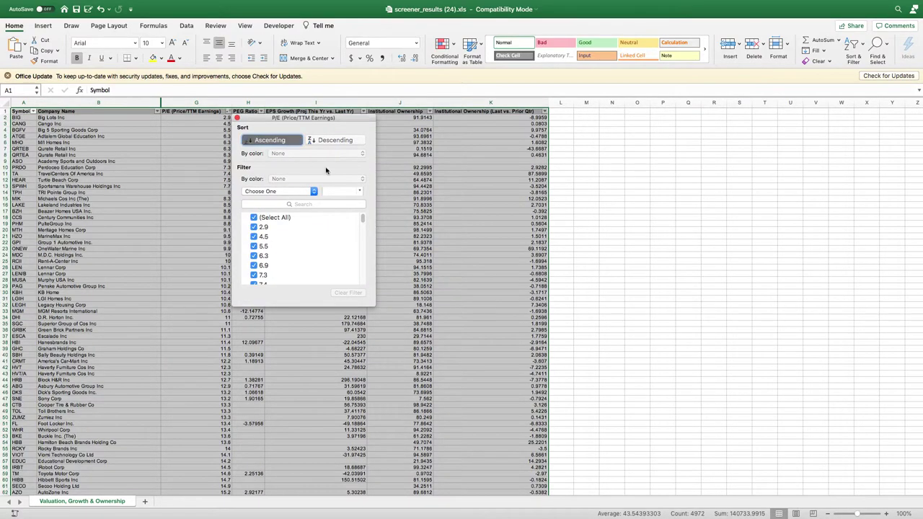
click(634, 193)
Step: Clear the stocks without a P/E value, from row 232 to the end of the table across columns A to K
scroll(602, 192, down, 10)
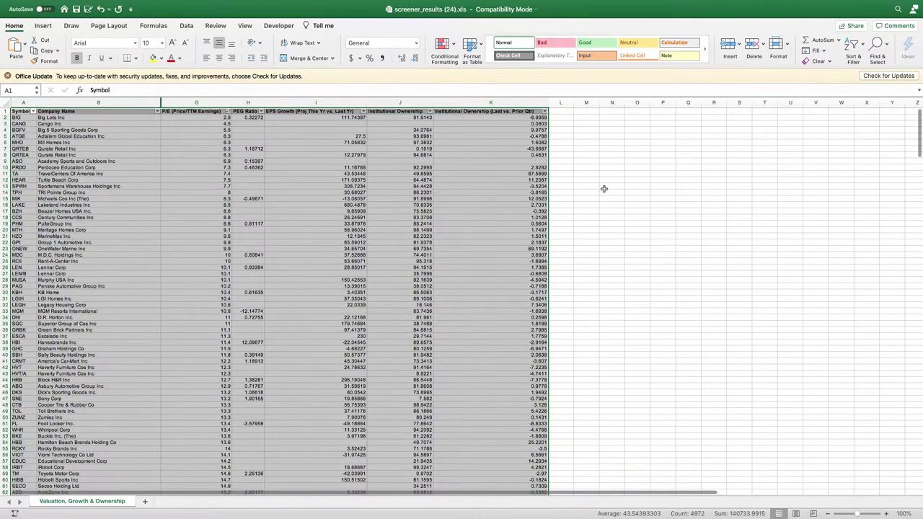
scroll(630, 186, down, 20)
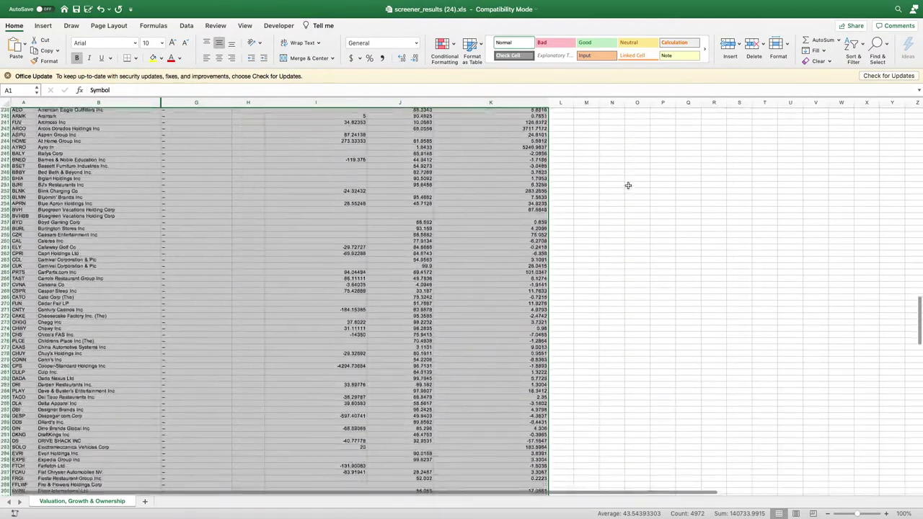
scroll(630, 183, up, 5)
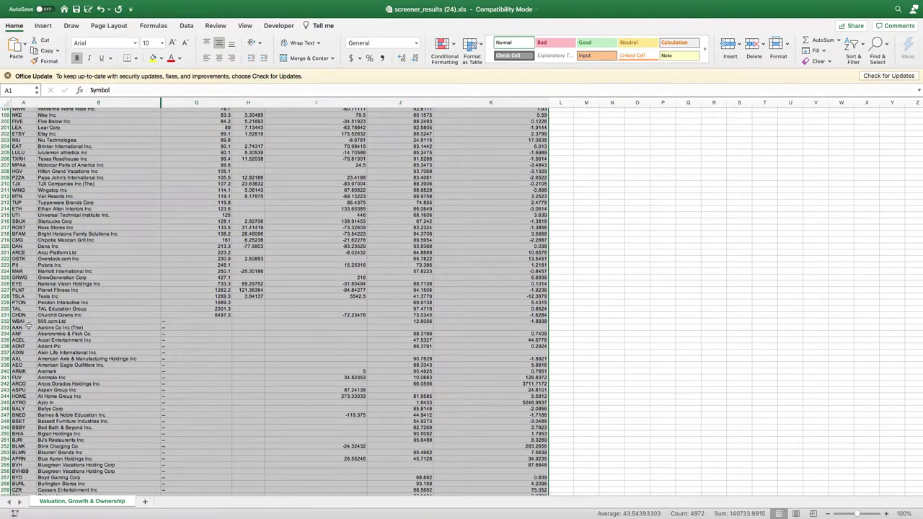
drag(21, 322, 484, 469)
key(Delete)
scroll(484, 468, up, 20)
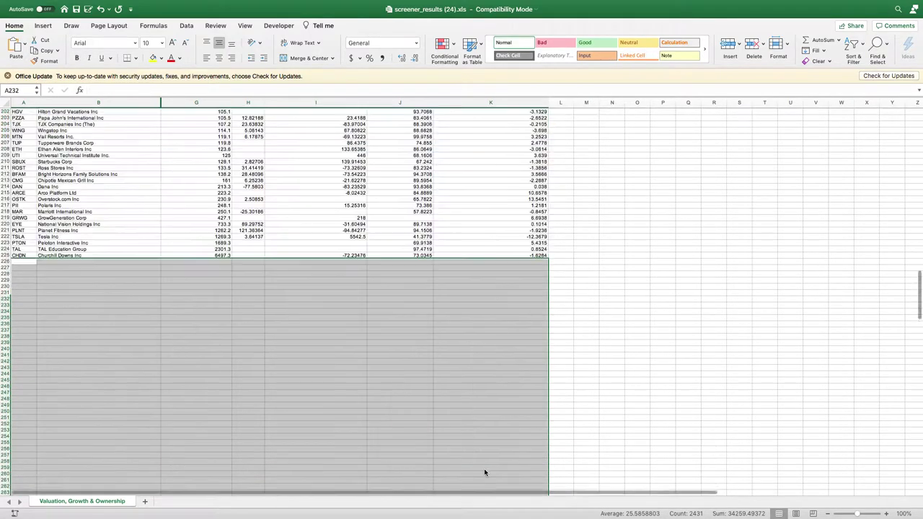
scroll(455, 288, down, 5)
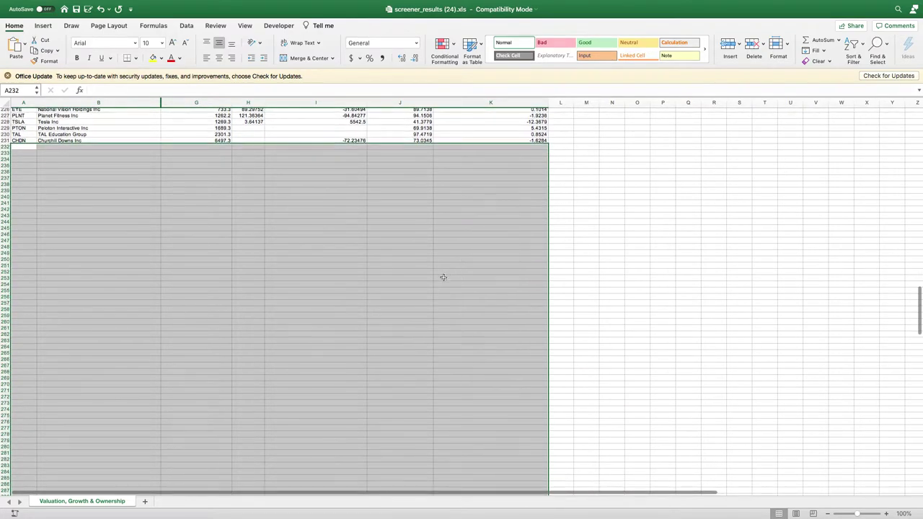
scroll(437, 274, up, 6)
scroll(435, 275, up, 4)
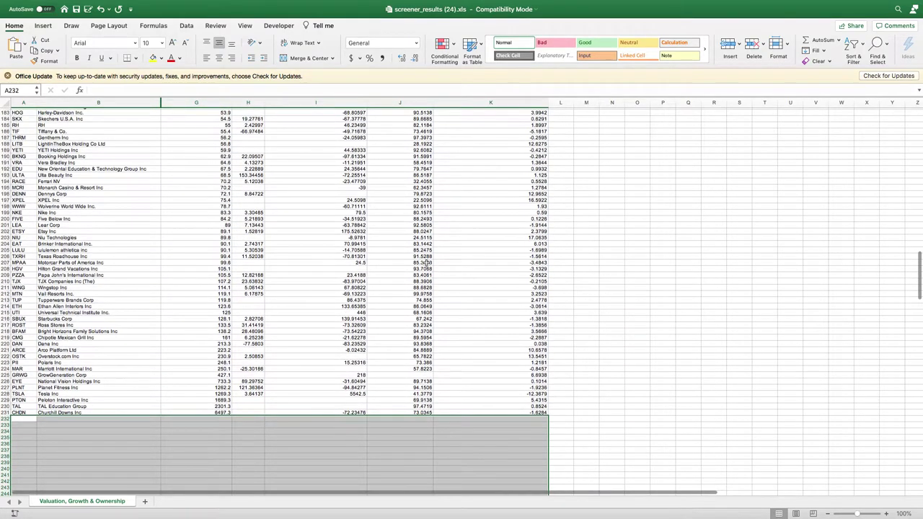
Step: Calculate the average P/E ratio in cell G234 with =AVERAGE(G2:G231)
click(228, 275)
scroll(302, 318, down, 4)
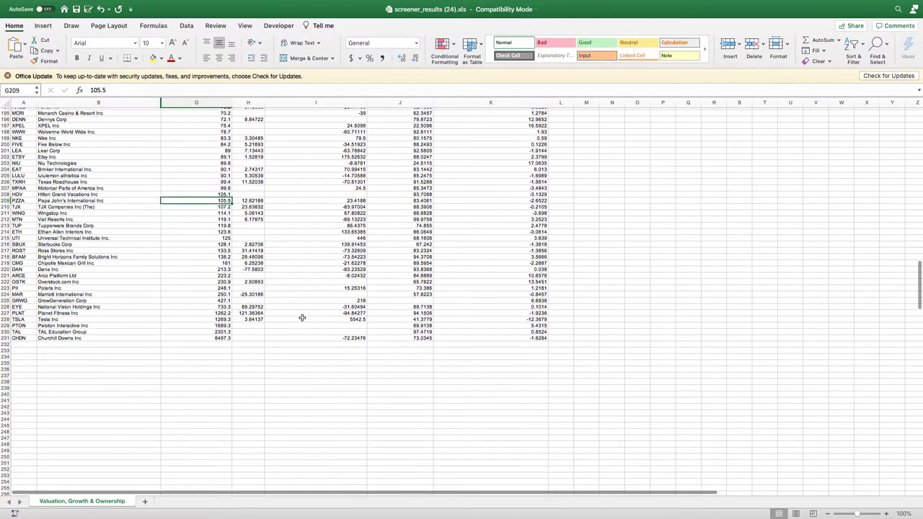
click(215, 355)
text(=aver)
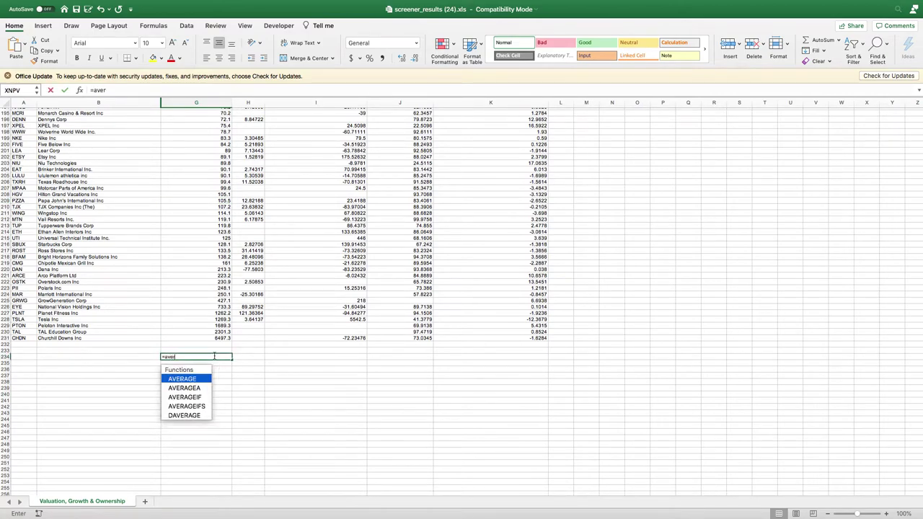
key(Tab)
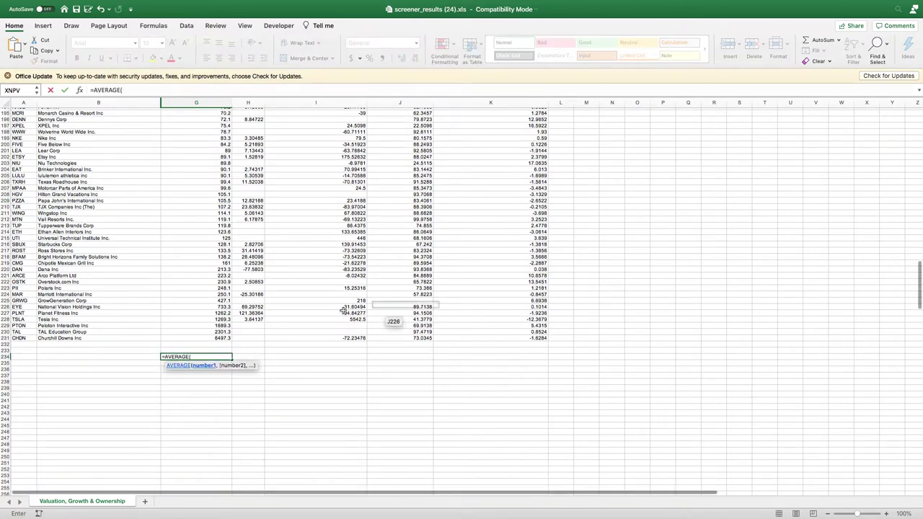
click(220, 338)
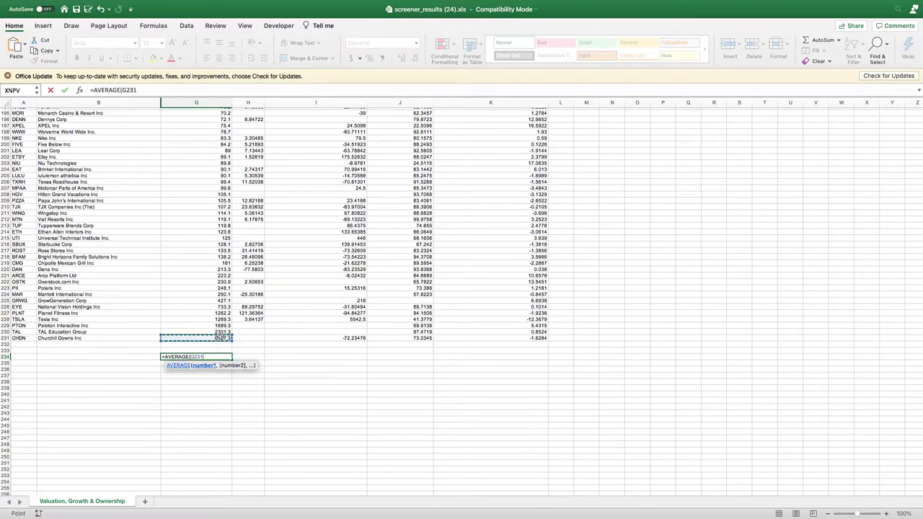
key(ctrl+shift+Up)
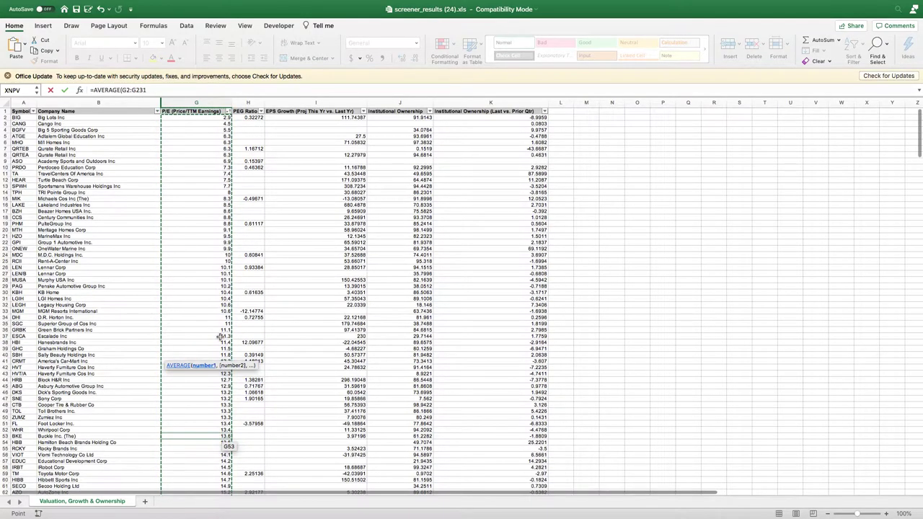
key(Return)
scroll(236, 312, down, 5)
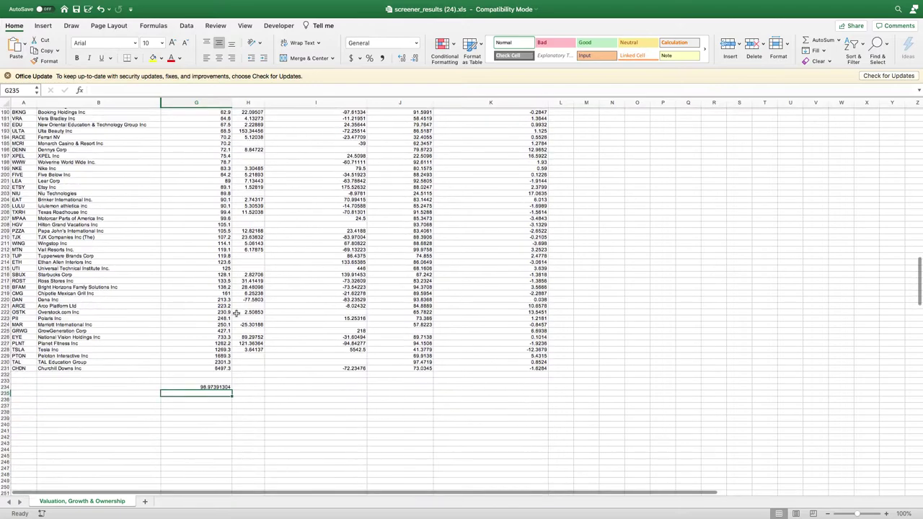
Step: Copy the average formula from G234 into H234 for the PEG Ratio column
scroll(236, 312, down, 1)
click(209, 375)
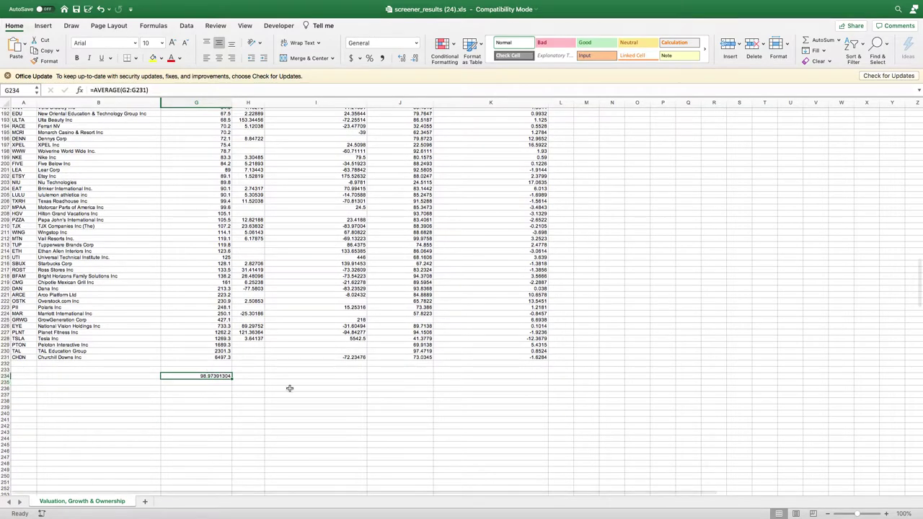
click(249, 377)
key(Left)
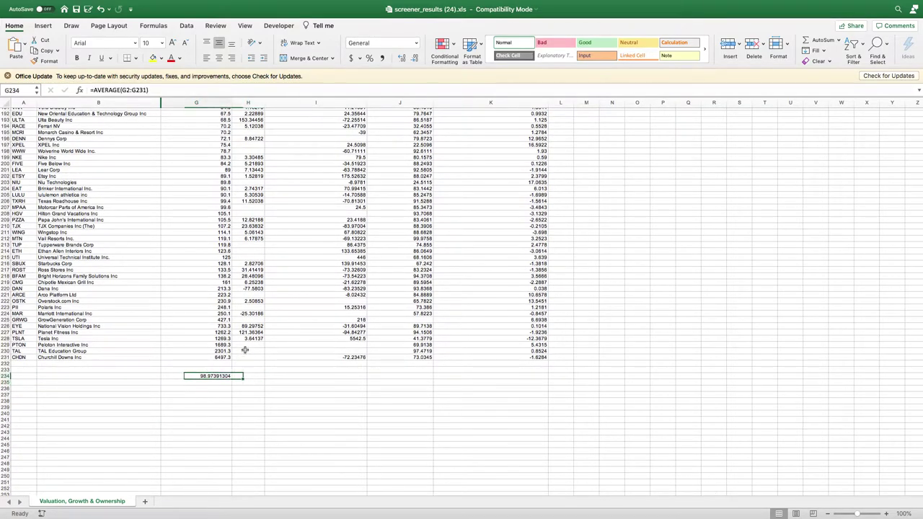
key(shift+Right)
key(ctrl+r)
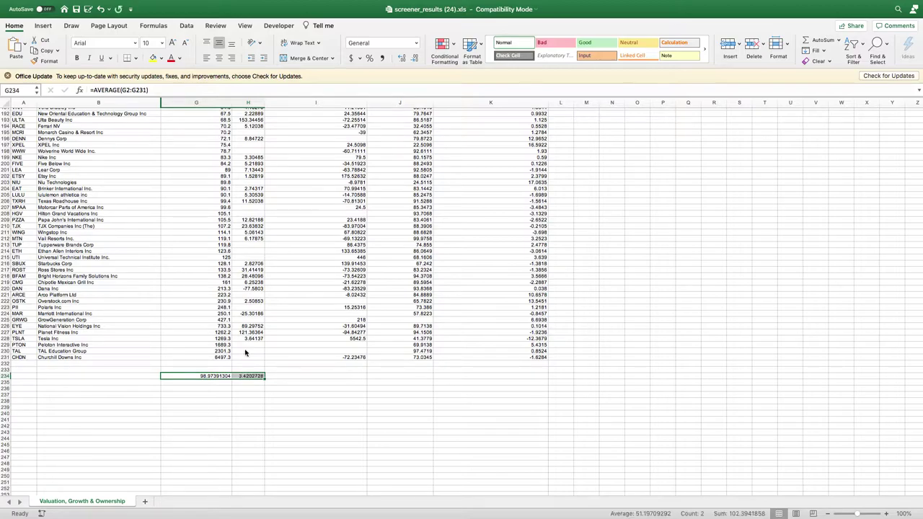
click(189, 393)
Step: Label the row of averages "Average" in cell B234
click(148, 374)
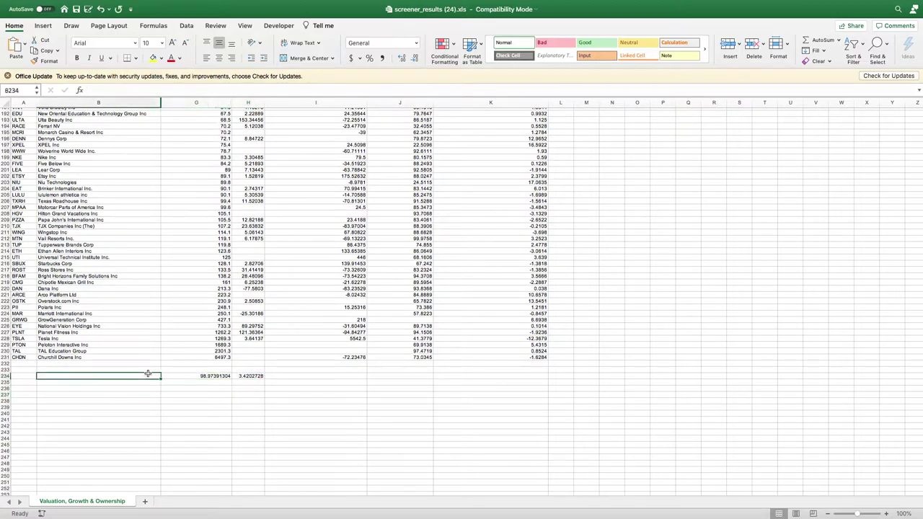
text(Average)
key(Tab)
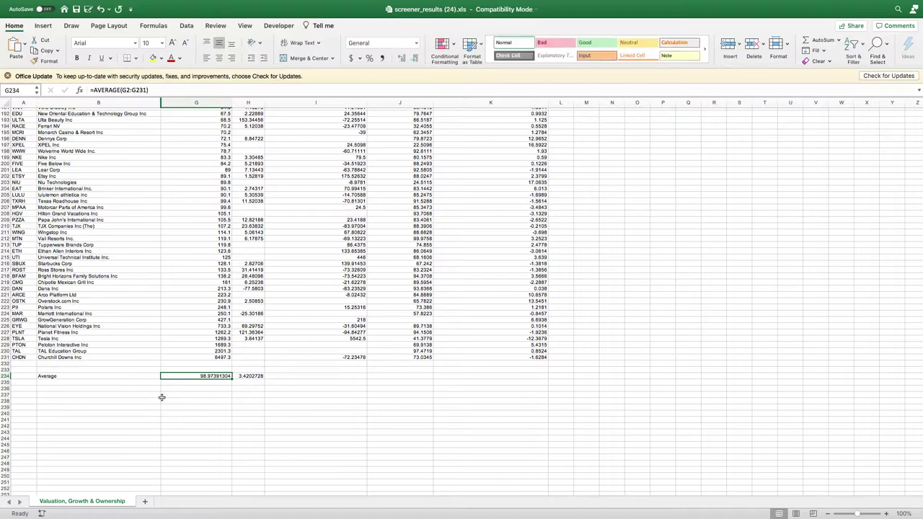
click(196, 401)
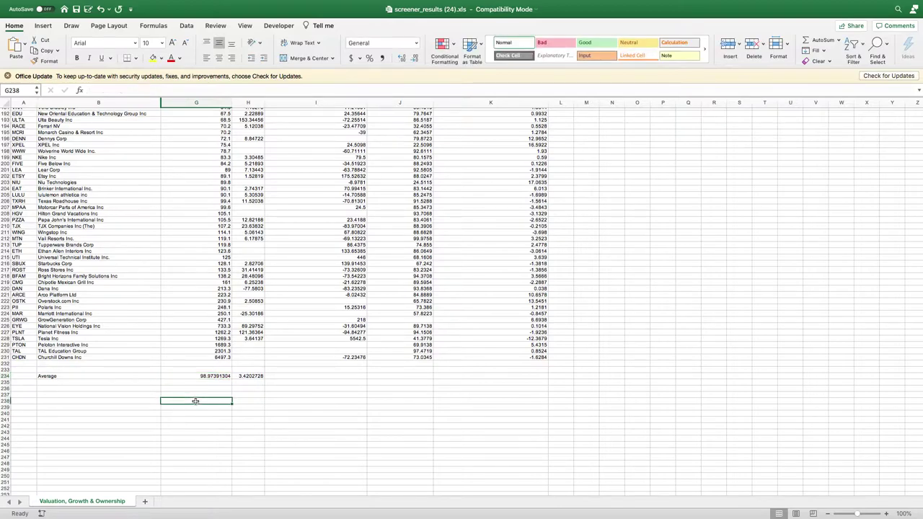
Step: Filter the P/E (Price/TTM Earnings) column to values greater than 98.97
click(253, 376)
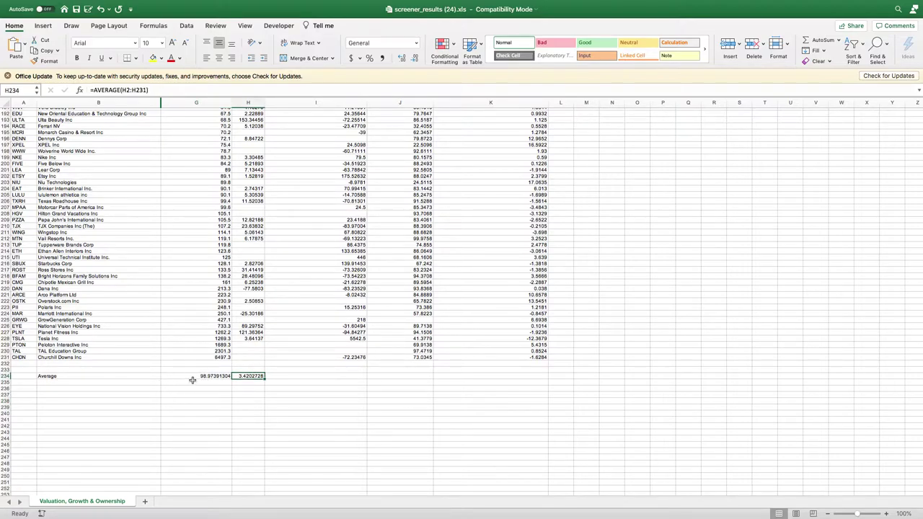
scroll(622, 285, up, 20)
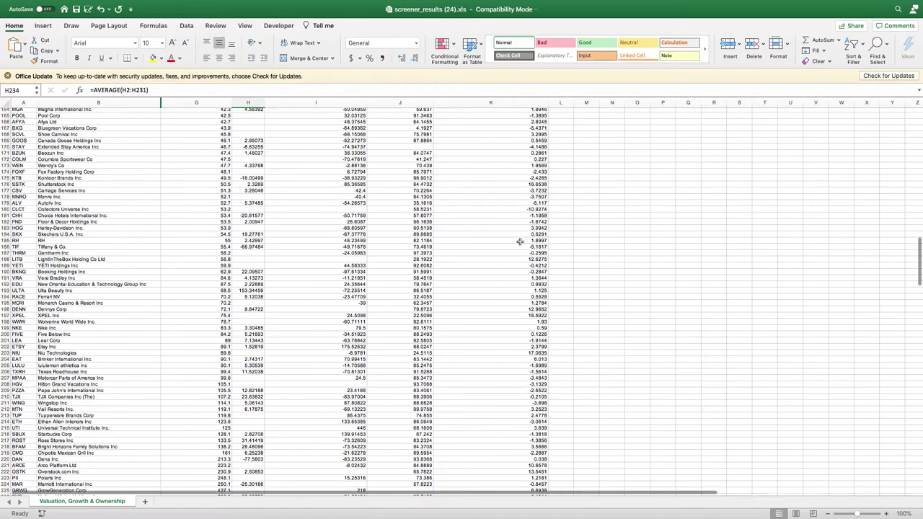
scroll(376, 204, up, 20)
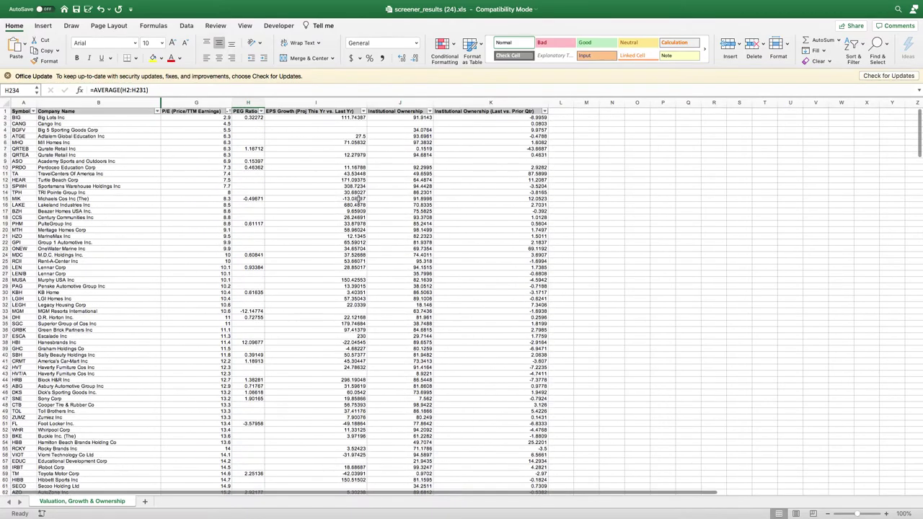
click(228, 112)
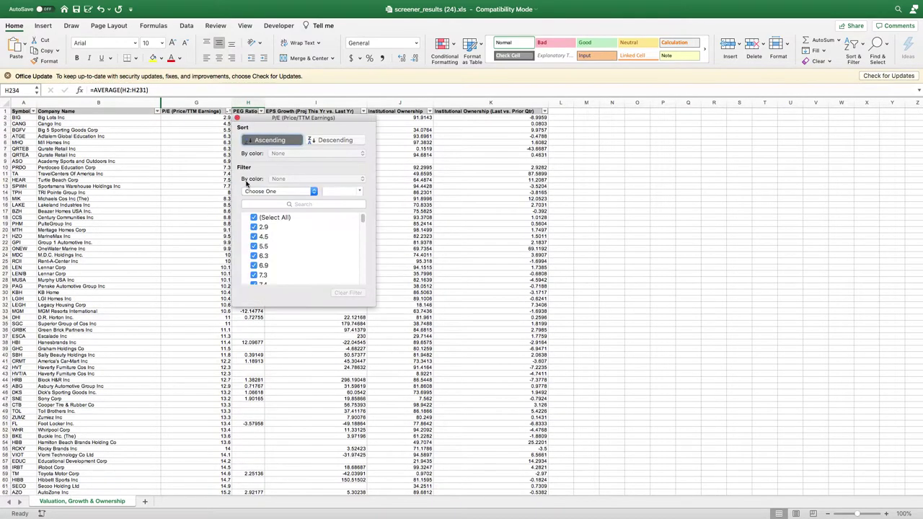
click(315, 192)
click(277, 230)
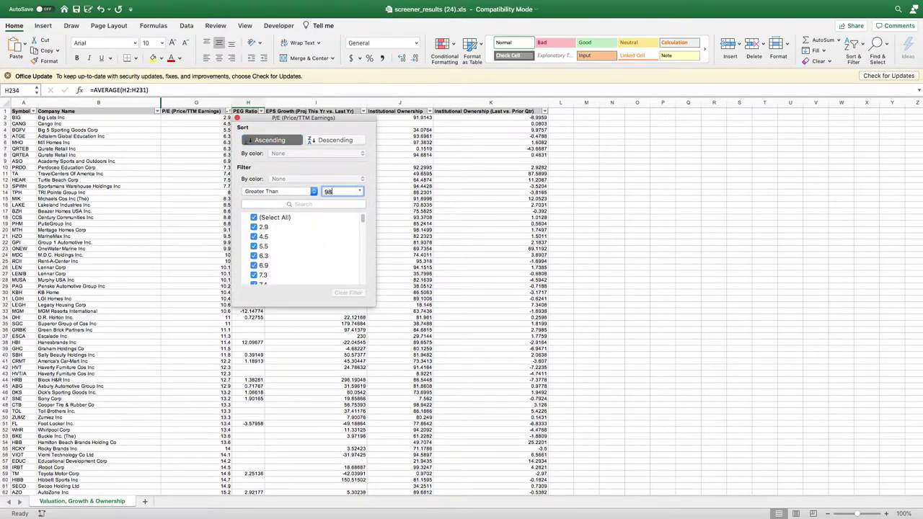
text(.97)
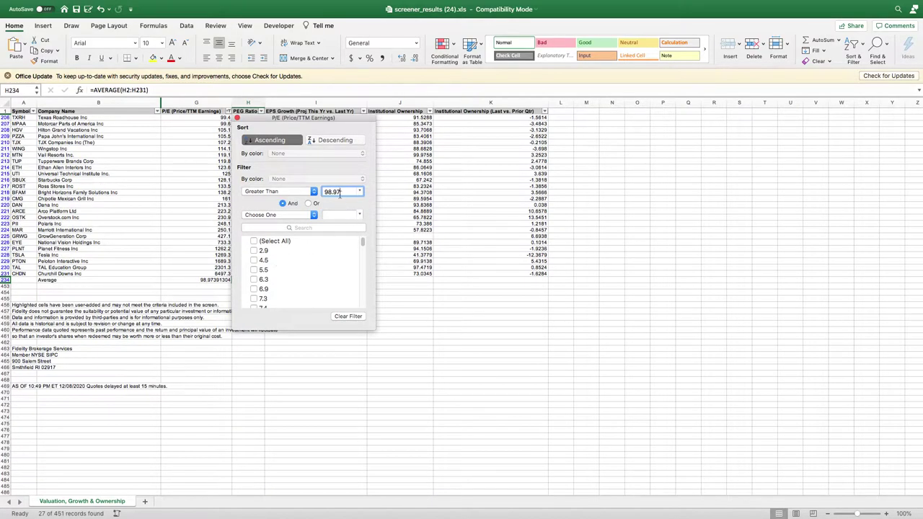
click(528, 293)
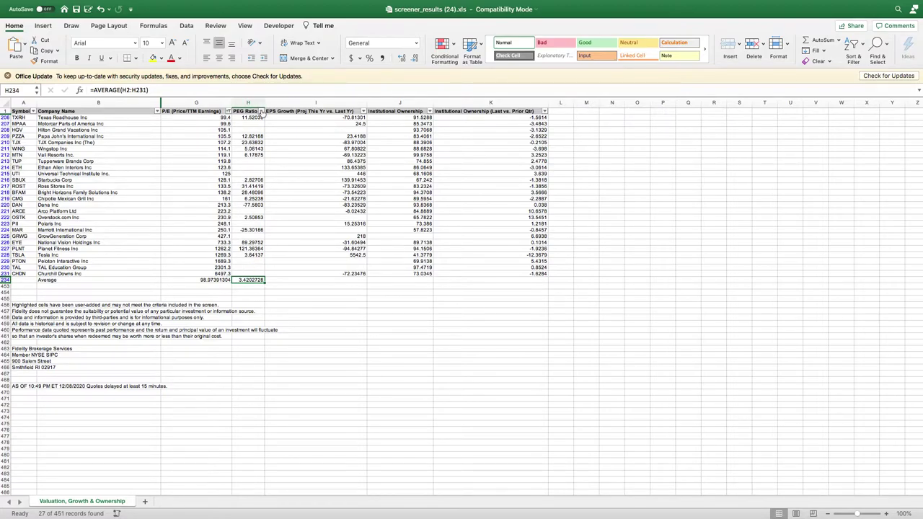
Step: Filter the PEG Ratio column to values greater than 3.42
click(262, 112)
click(347, 191)
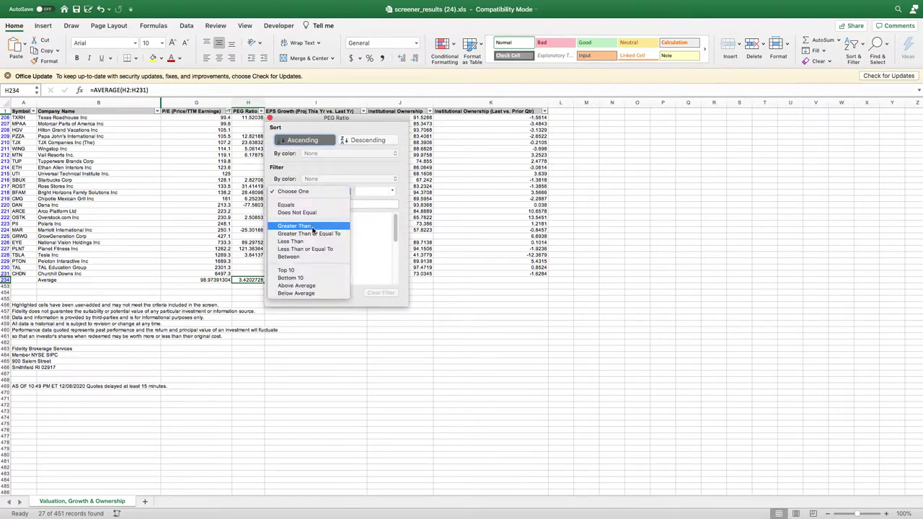
click(315, 206)
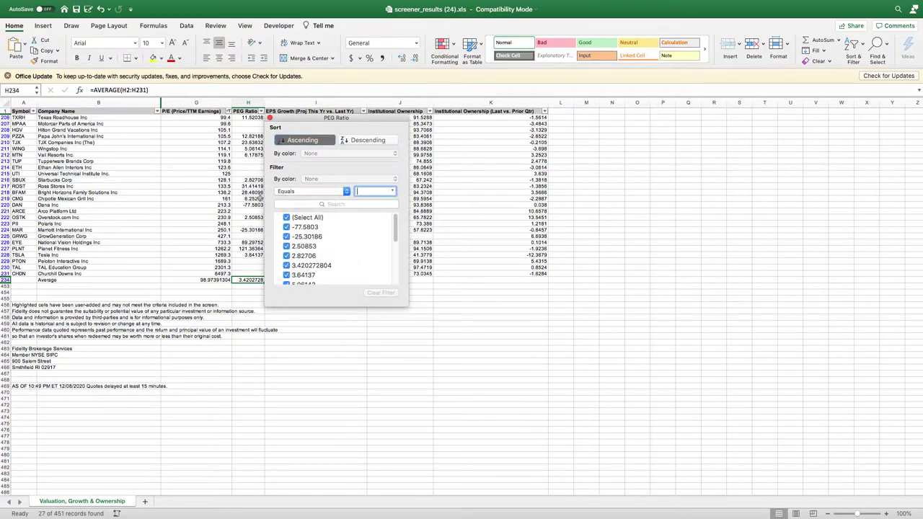
click(350, 193)
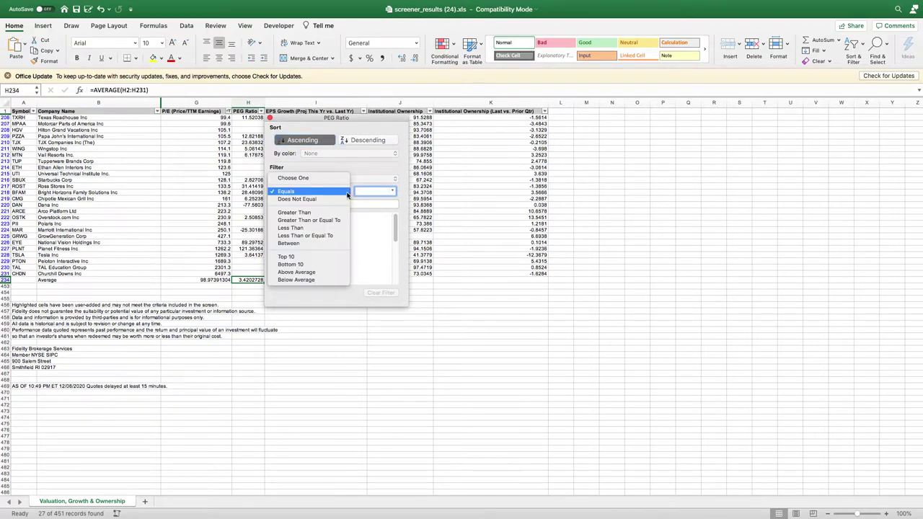
click(310, 214)
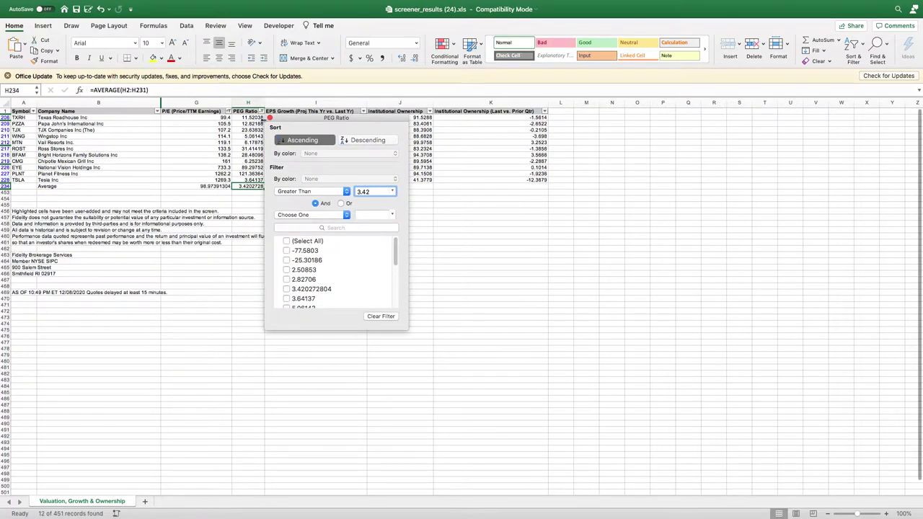
click(269, 118)
click(367, 222)
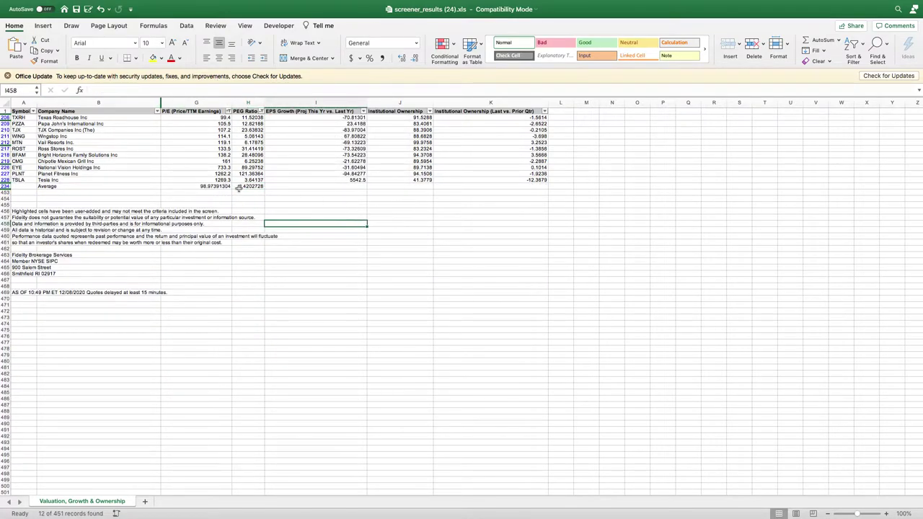
click(166, 193)
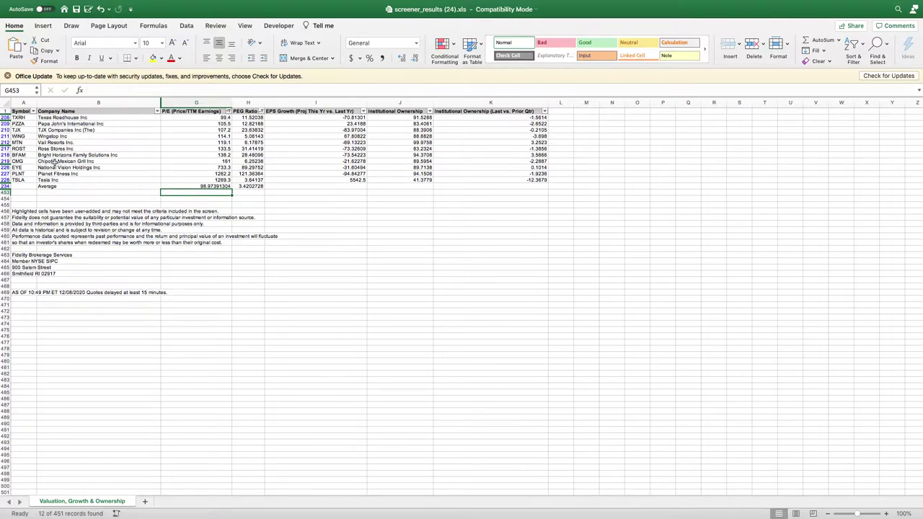
Step: Copy the Ross Stores ticker from the filtered list, switch to Chrome and look up ROST on the Fidelity site
click(25, 150)
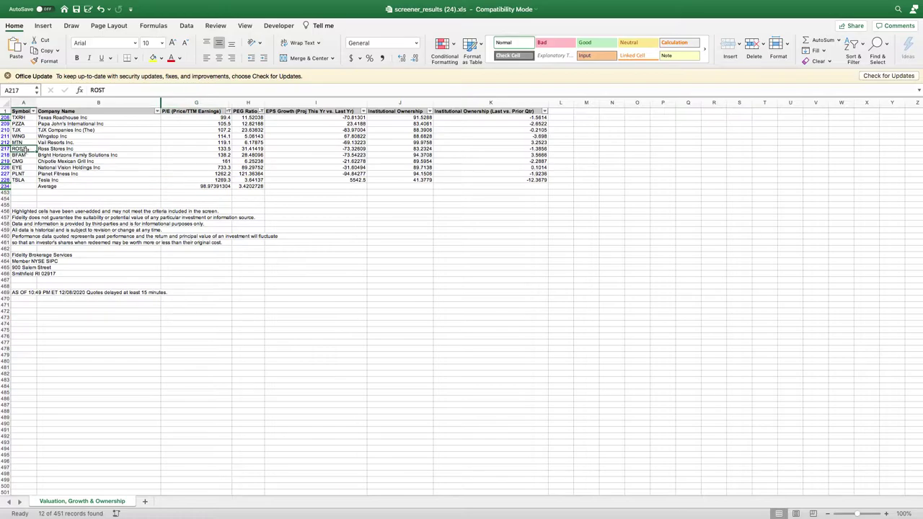
key(super+c)
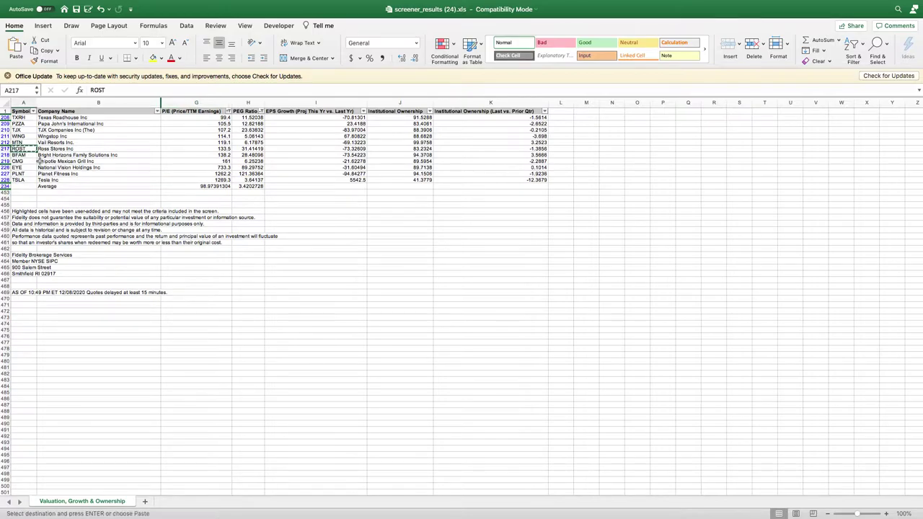
click(29, 22)
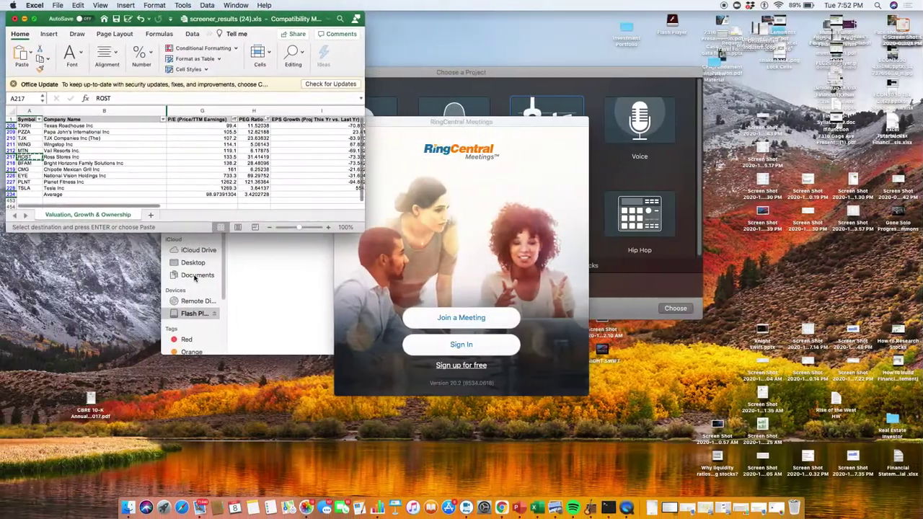
click(504, 509)
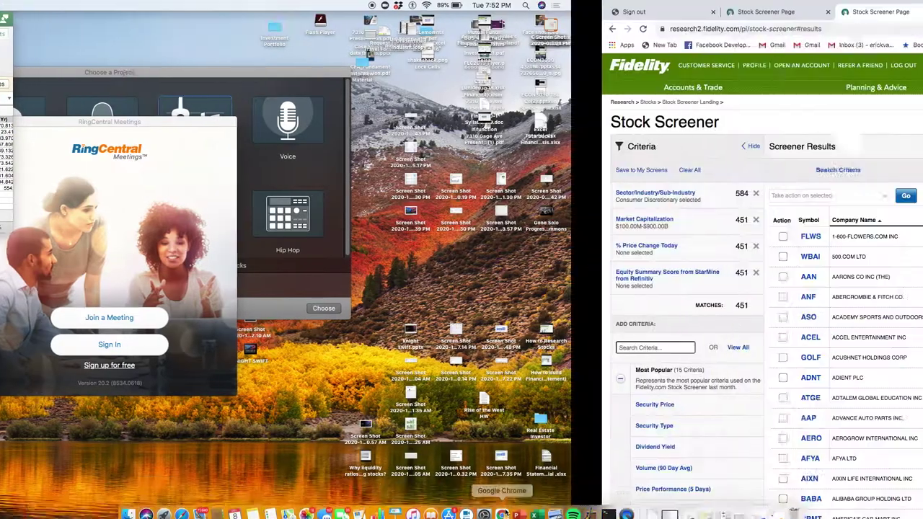
click(809, 67)
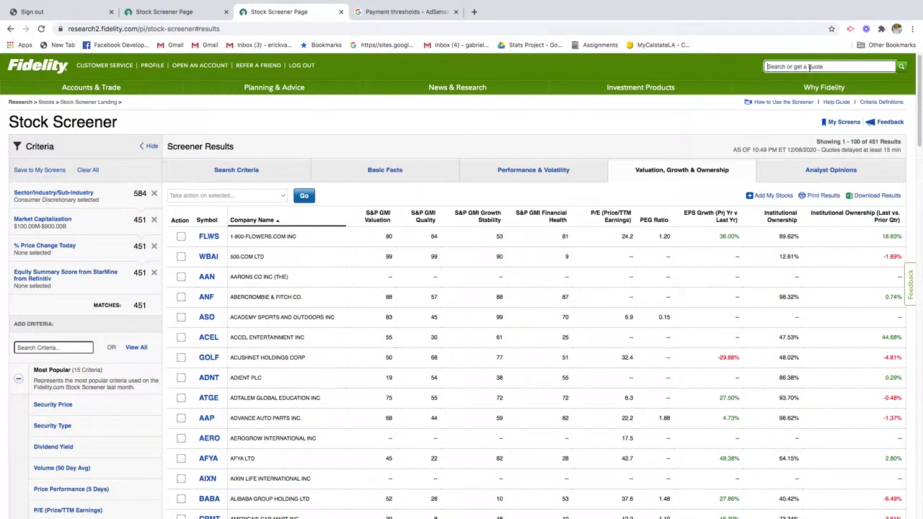
text(ROST)
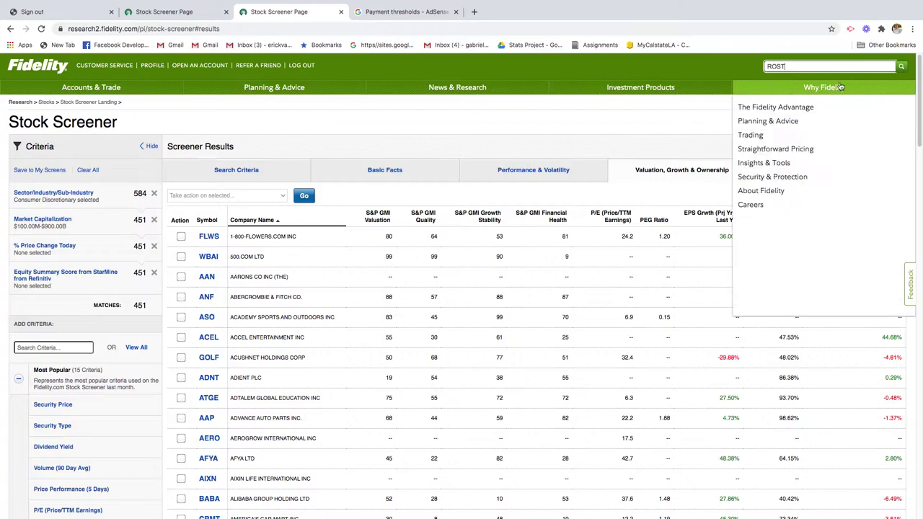
click(902, 67)
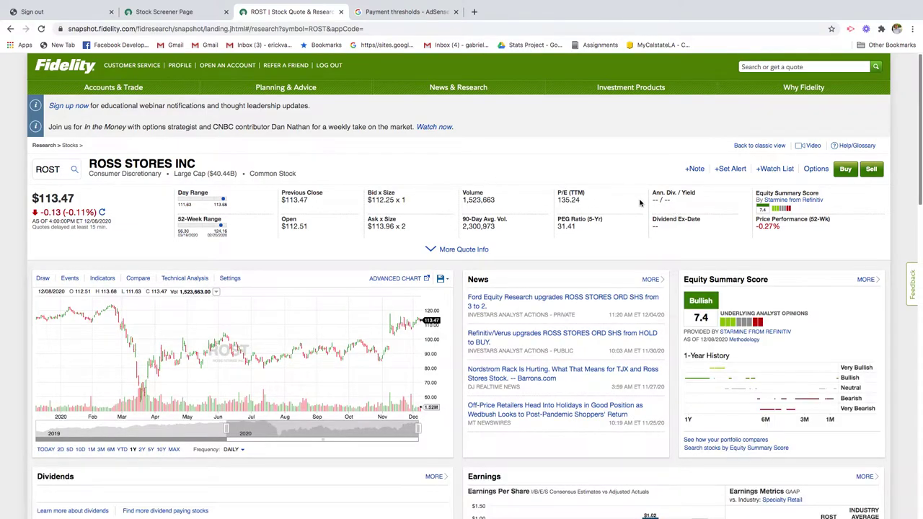
Step: Open the full Earnings page for ROST and review its earnings history down to the EPS Market Comparison table
scroll(609, 213, down, 3)
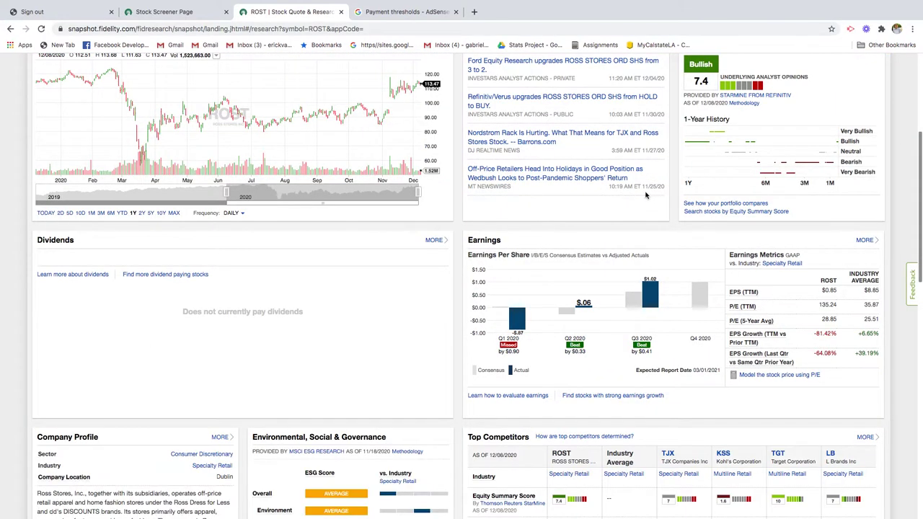
mouse_move(624, 313)
click(865, 240)
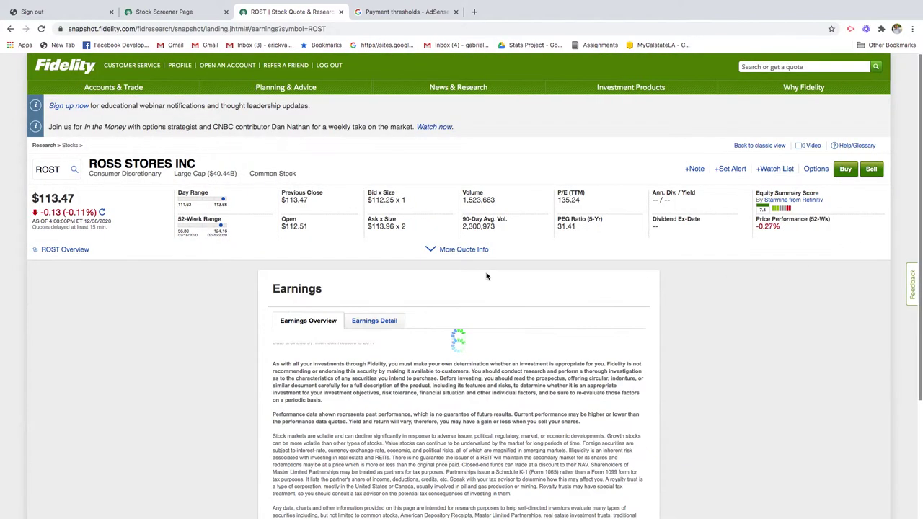
scroll(563, 271, down, 5)
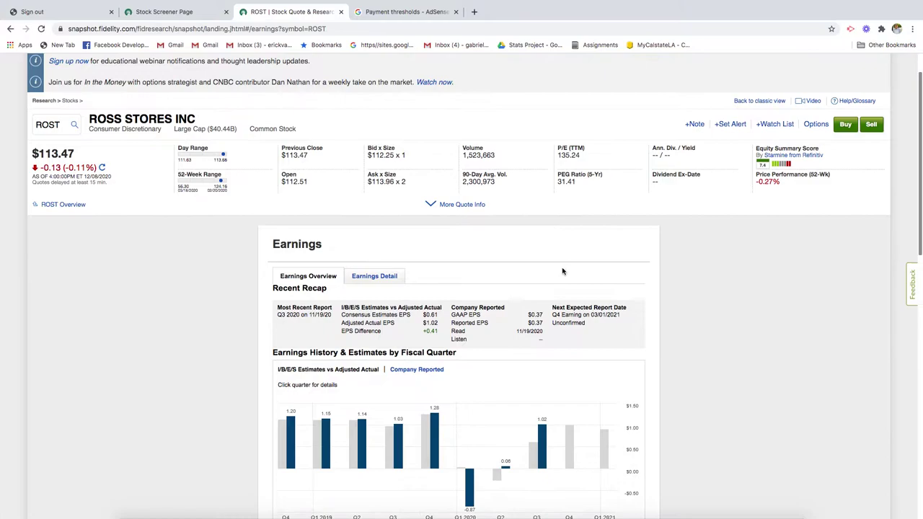
scroll(594, 271, down, 1)
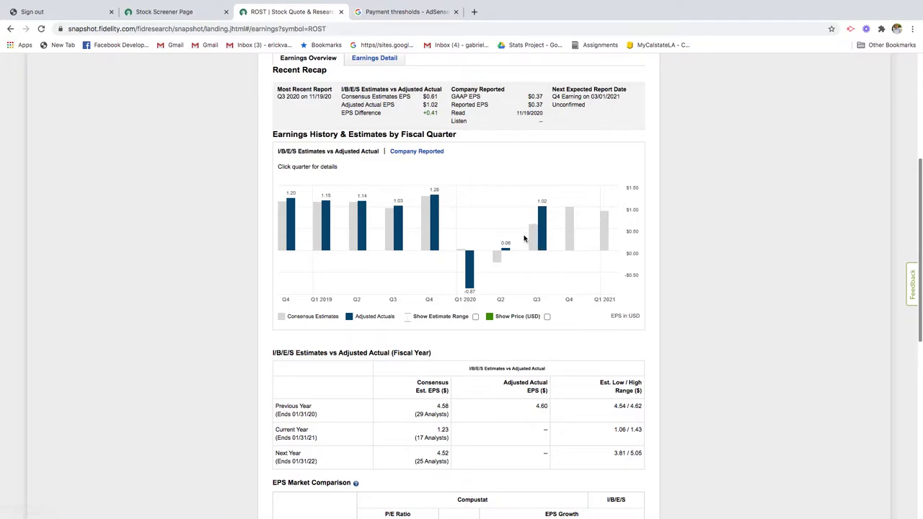
scroll(527, 237, down, 3)
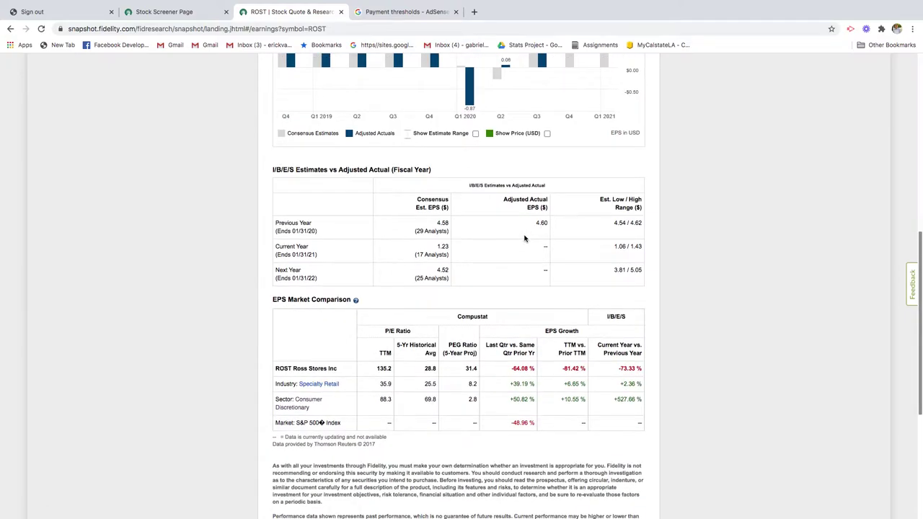
scroll(450, 299, down, 1)
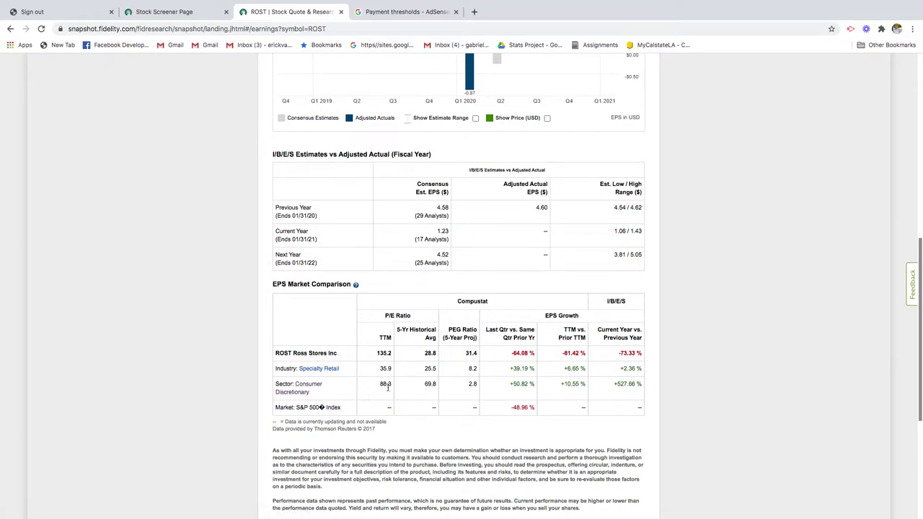
Step: Compare the TTM P/E and PEG ratios of Ross Stores with its industry and sector in the EPS Market Comparison table
drag(378, 352, 387, 375)
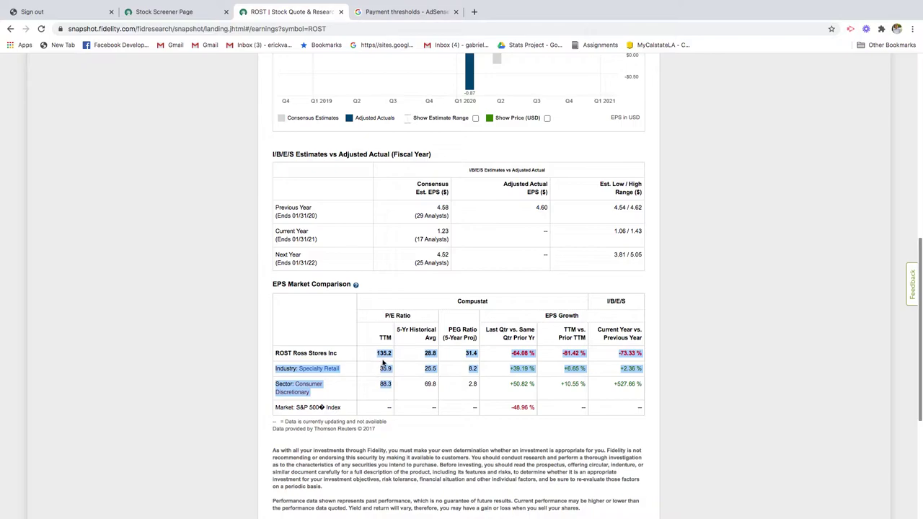
click(384, 355)
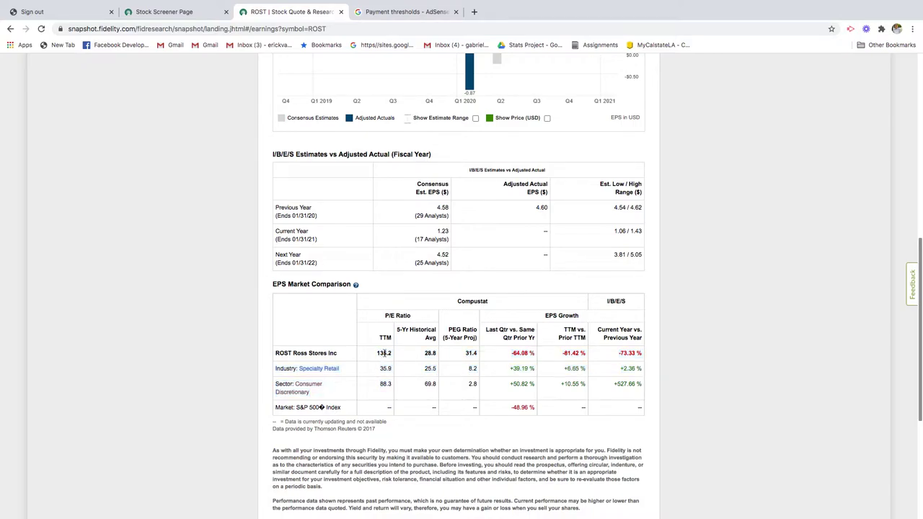
double_click(384, 353)
click(449, 330)
double_click(469, 352)
click(472, 370)
double_click(472, 369)
click(461, 386)
double_click(461, 384)
click(466, 363)
double_click(389, 353)
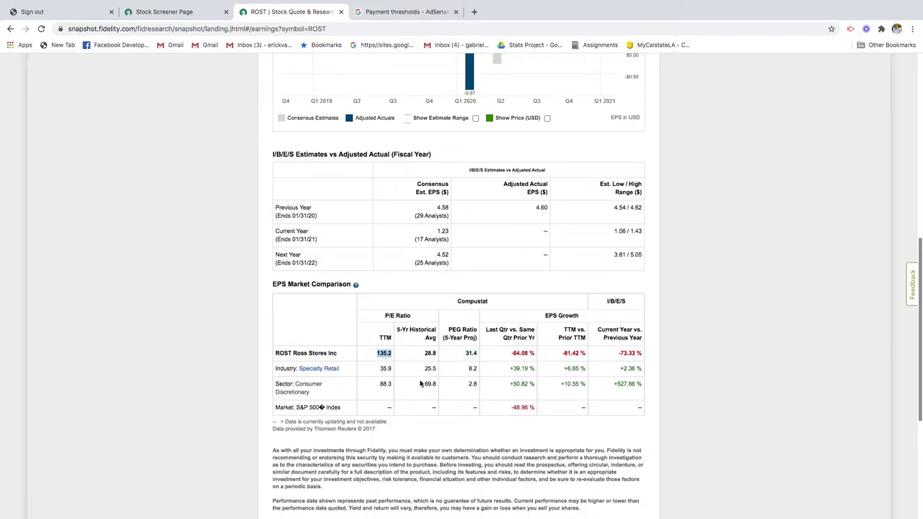
Step: Return to the ROST overview, open its Key Statistics and examine the trailing twelve-month P/E under Valuation
click(15, 30)
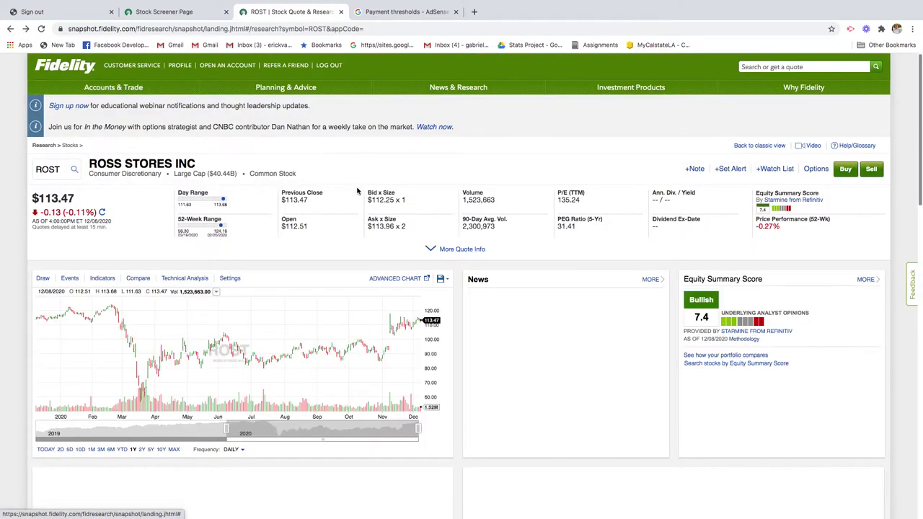
scroll(512, 246, down, 10)
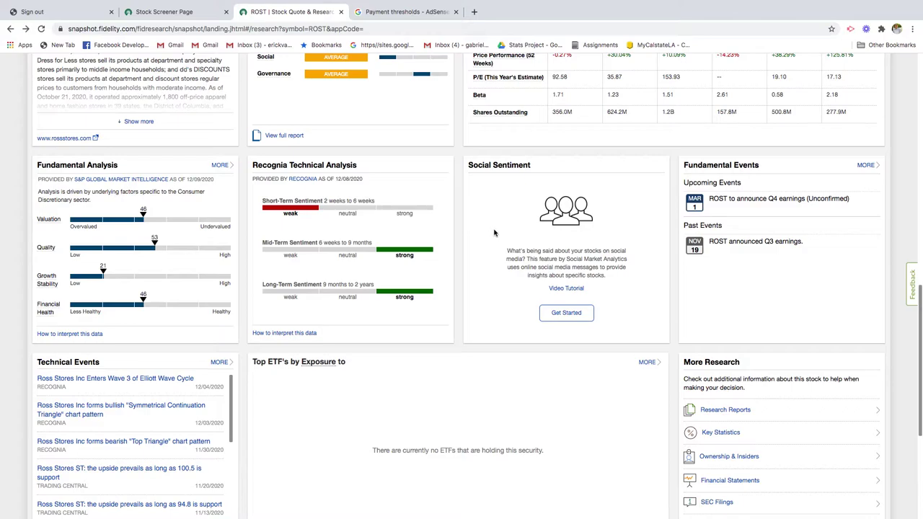
scroll(660, 299, down, 5)
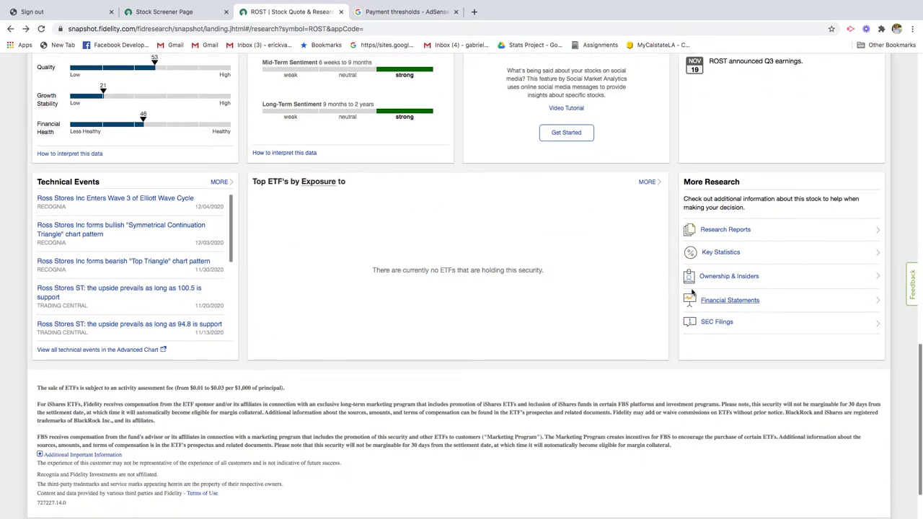
click(721, 254)
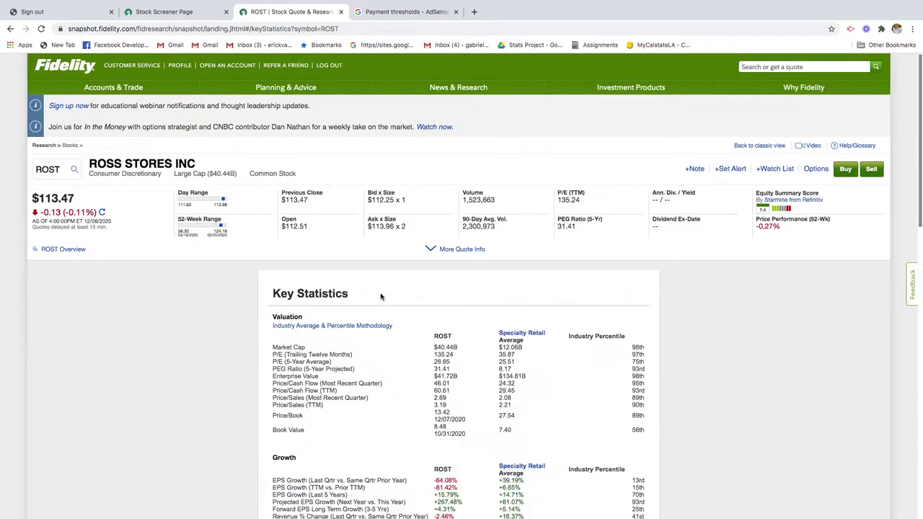
scroll(381, 297, down, 1)
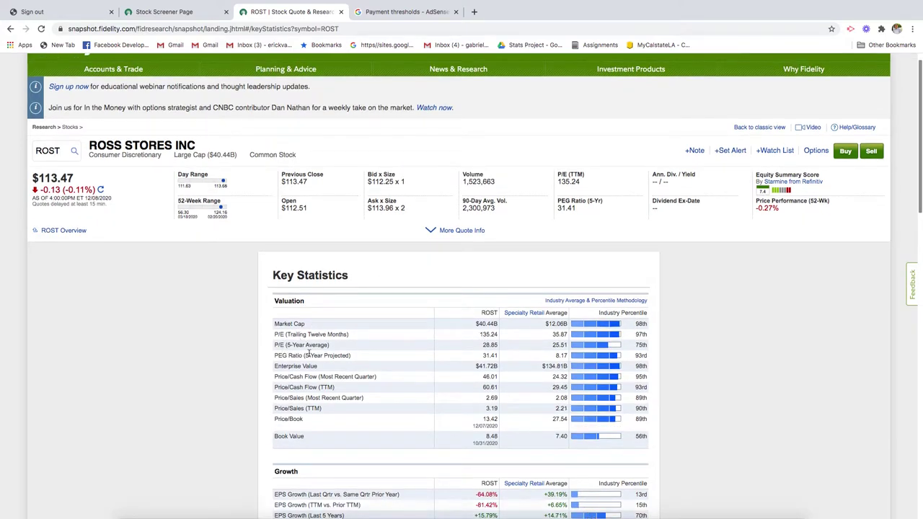
double_click(487, 335)
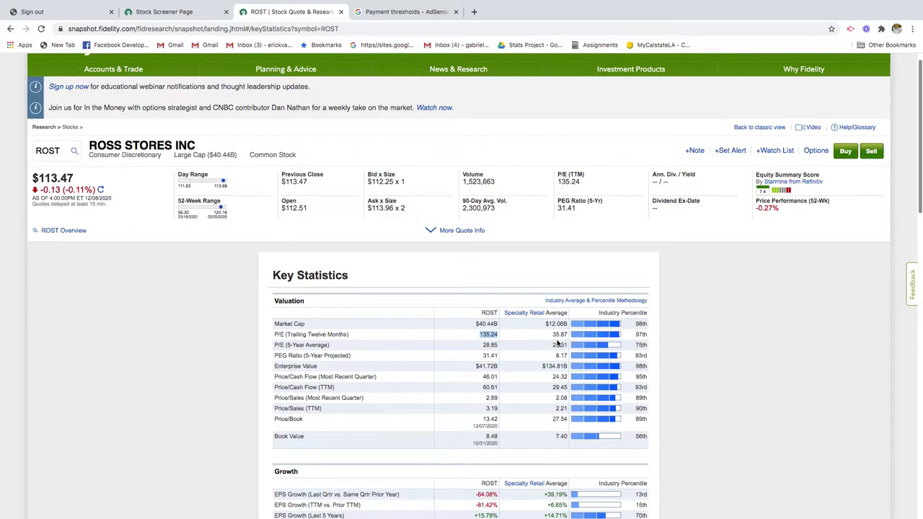
Step: Compare the P/E, PEG and TTM Price/Sales ratios of ROST with the Specialty Retail averages under Valuation
drag(495, 357, 483, 339)
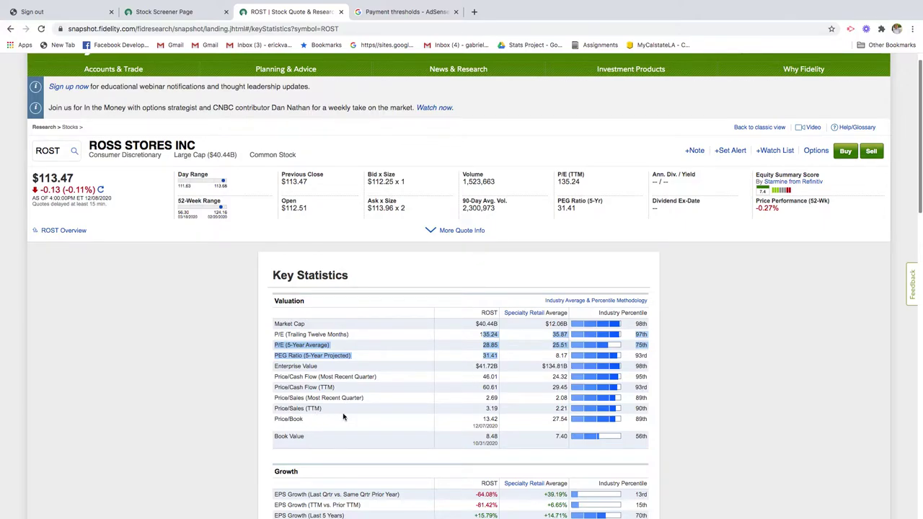
click(486, 409)
double_click(492, 408)
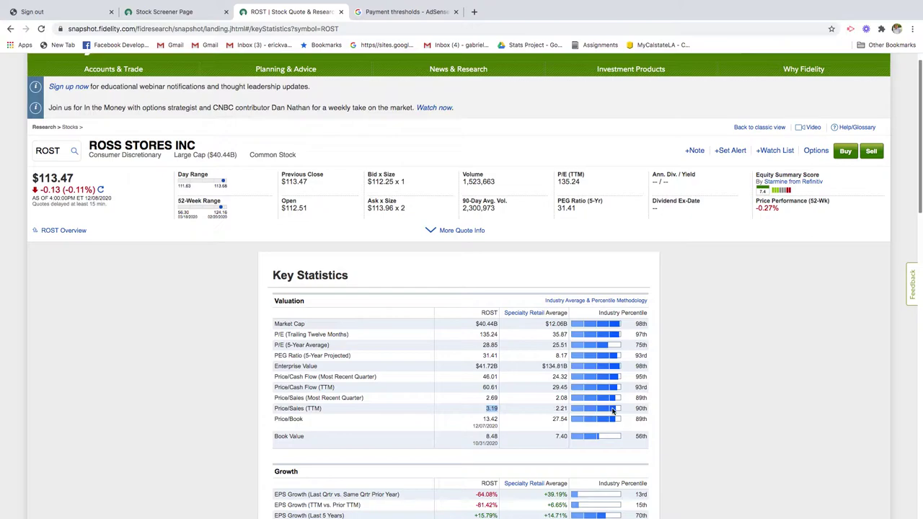
double_click(560, 408)
Step: Compare ROST's Growth figures with the Specialty Retail averages, focusing on forward EPS long-term growth and five-year revenue growth
scroll(445, 366, down, 1)
scroll(445, 366, down, 3)
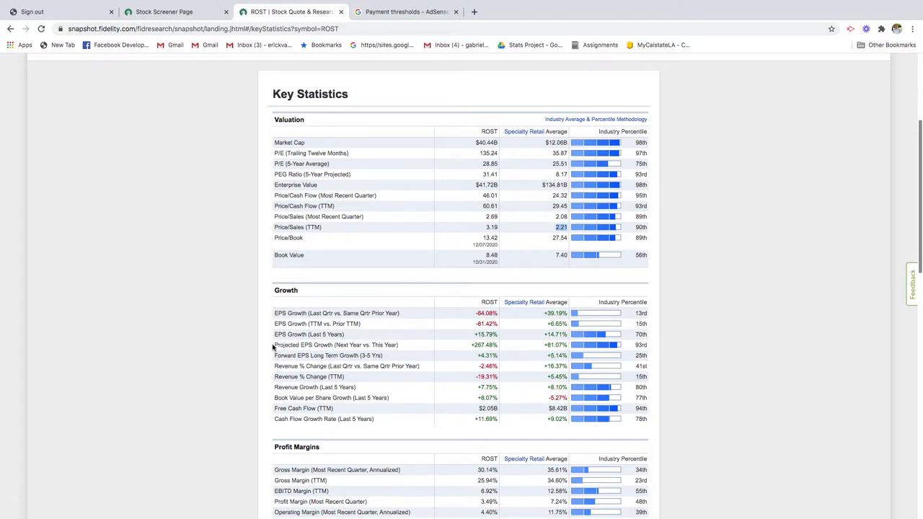
drag(275, 356, 476, 356)
click(492, 355)
click(549, 355)
drag(546, 356, 572, 359)
click(487, 387)
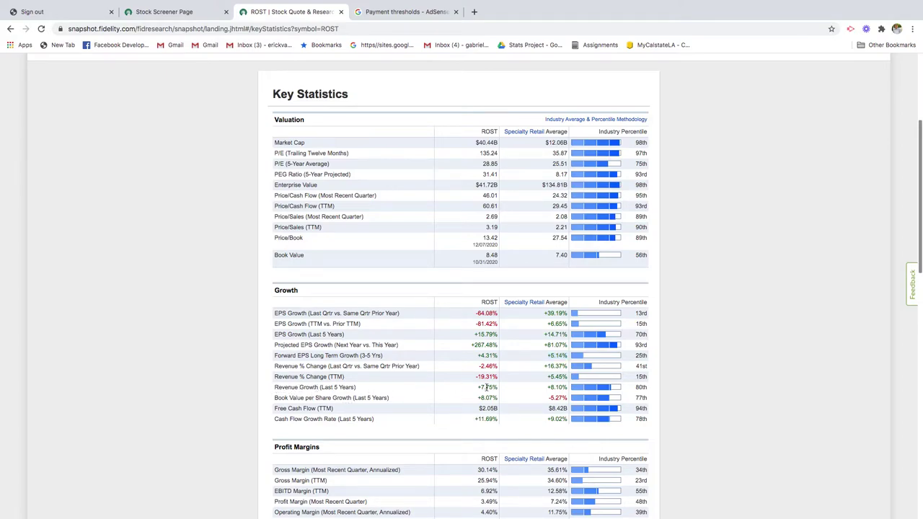
double_click(558, 387)
click(480, 411)
drag(466, 324, 477, 407)
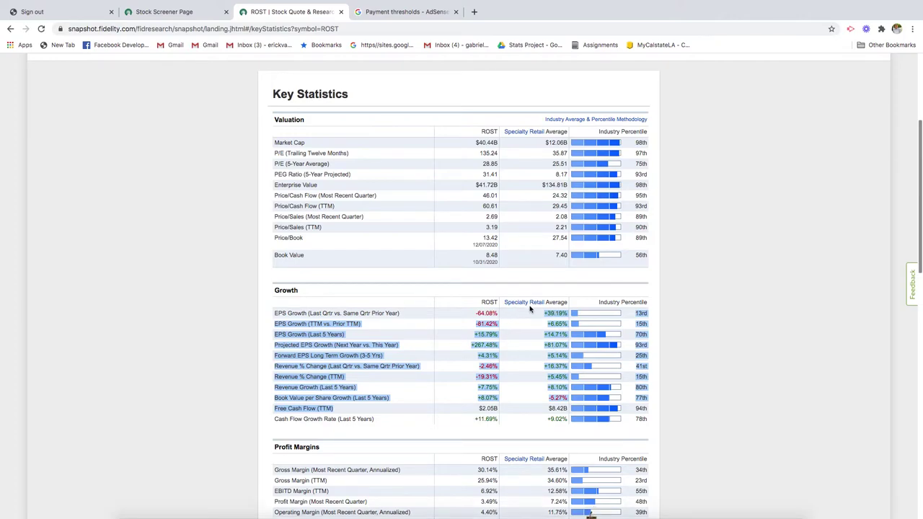
Step: Compare ROST's TTM pretax margin with the Specialty Retail average under Profit Margins
scroll(484, 346, down, 3)
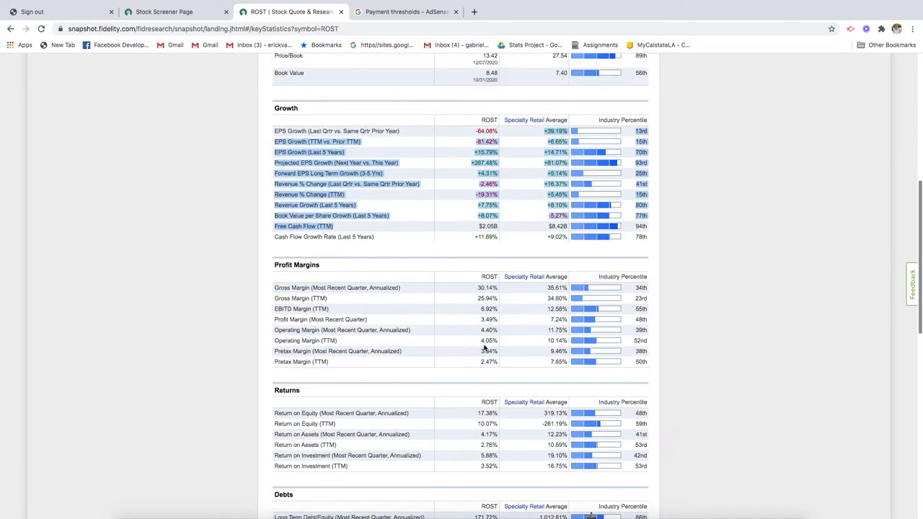
click(285, 365)
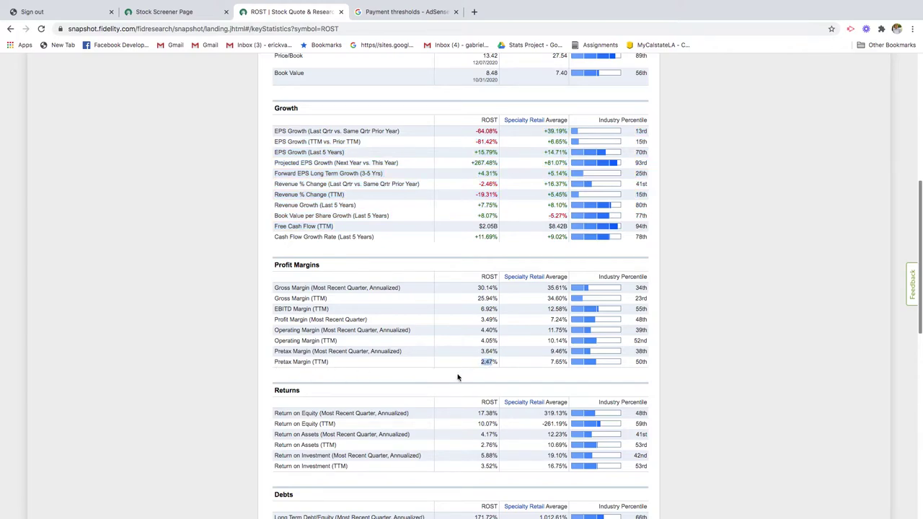
double_click(555, 362)
Step: Compare ROST's TTM return on investment and return on equity with the Specialty Retail averages under Returns
scroll(480, 407, down, 2)
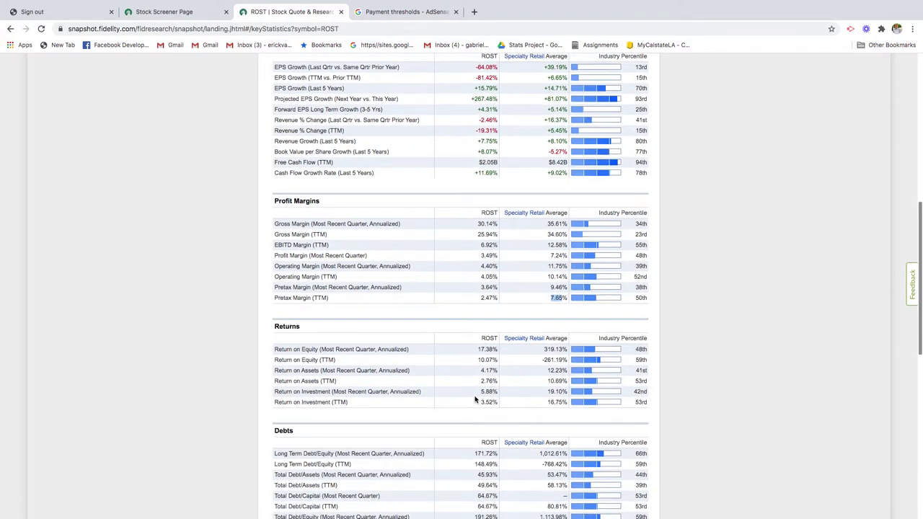
click(487, 368)
scroll(463, 405, down, 1)
double_click(557, 400)
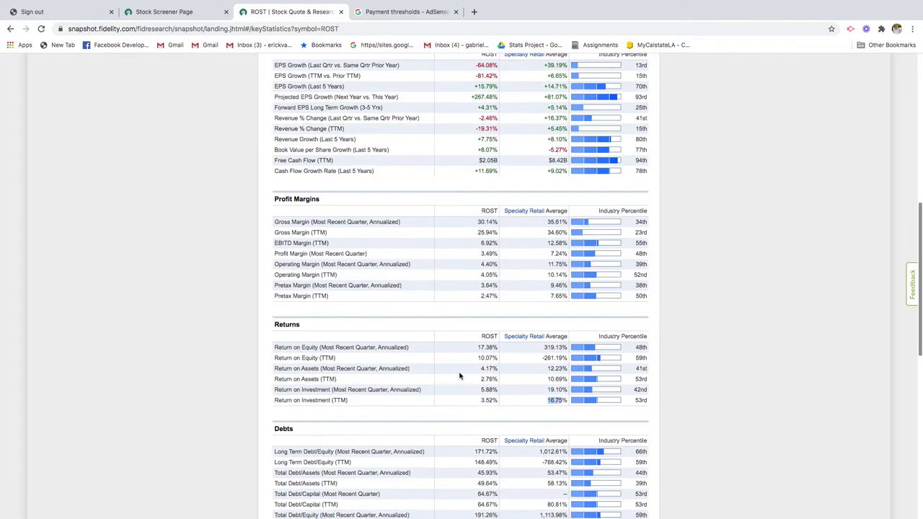
double_click(551, 358)
double_click(486, 358)
click(406, 363)
Step: Examine ROST's TTM total debt/assets and current ratio under Debts
scroll(492, 368, down, 3)
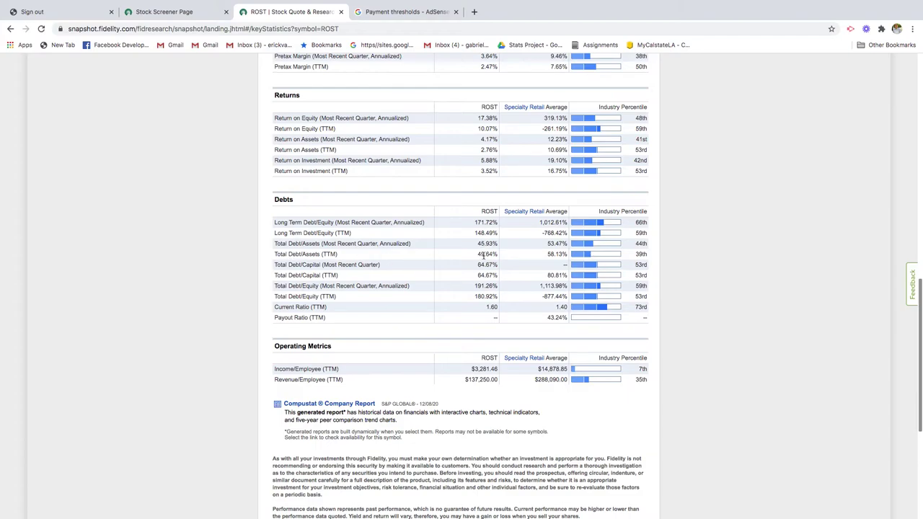
double_click(484, 256)
double_click(491, 308)
scroll(476, 350, down, 5)
scroll(478, 350, up, 3)
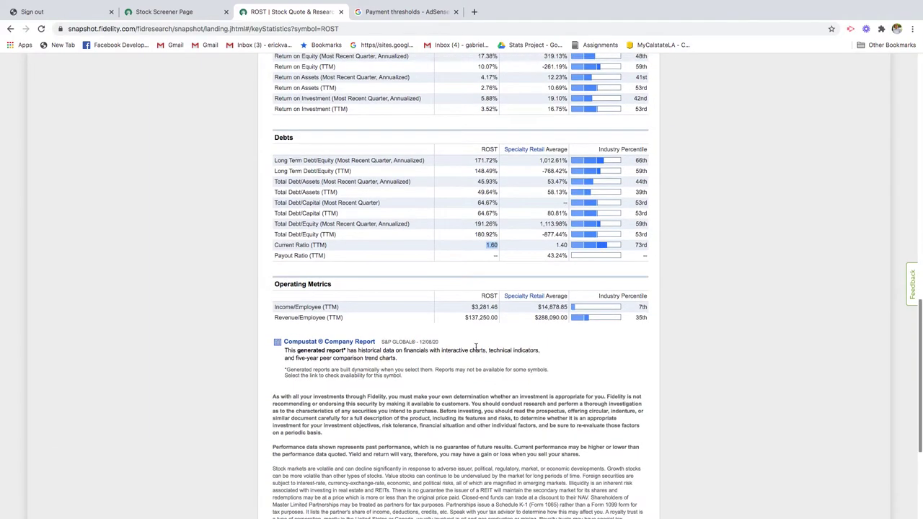
Step: Recheck ROST's TTM Price/Sales ratio under Valuation and review the Growth and Profit Margins figures again
scroll(476, 350, up, 10)
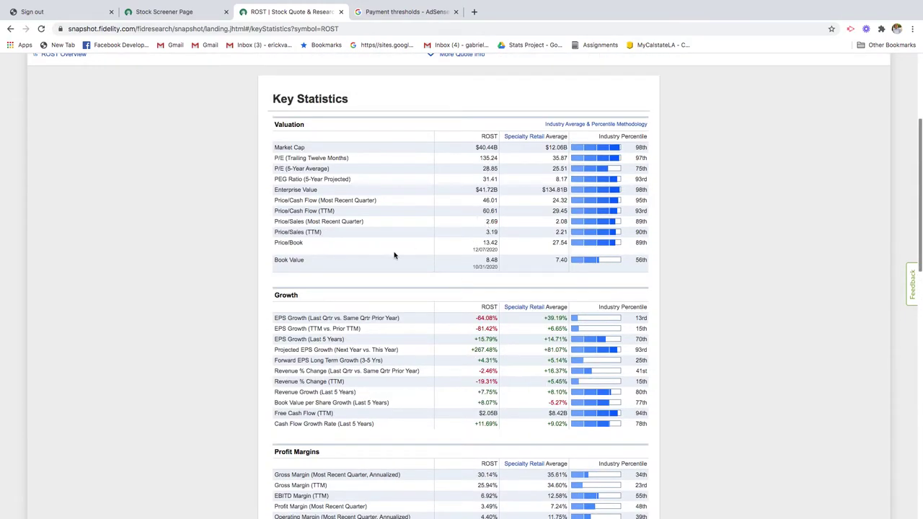
double_click(489, 232)
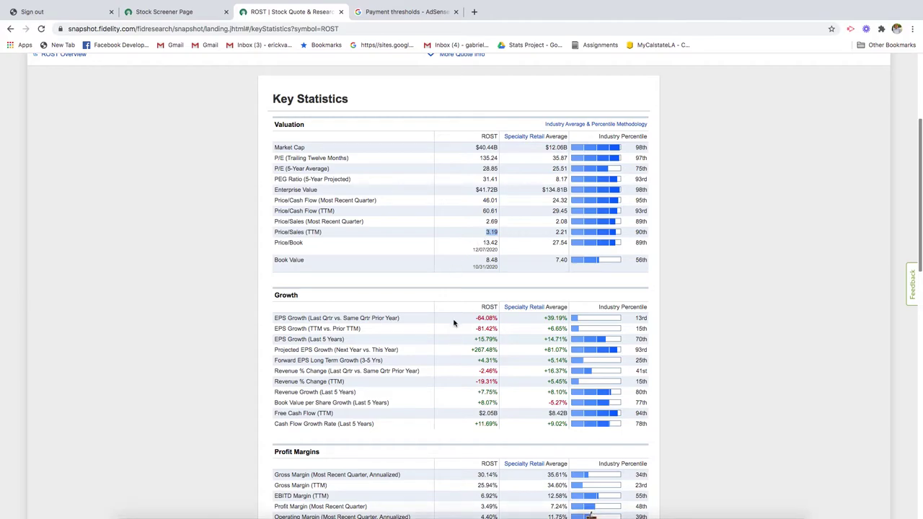
scroll(455, 322, down, 4)
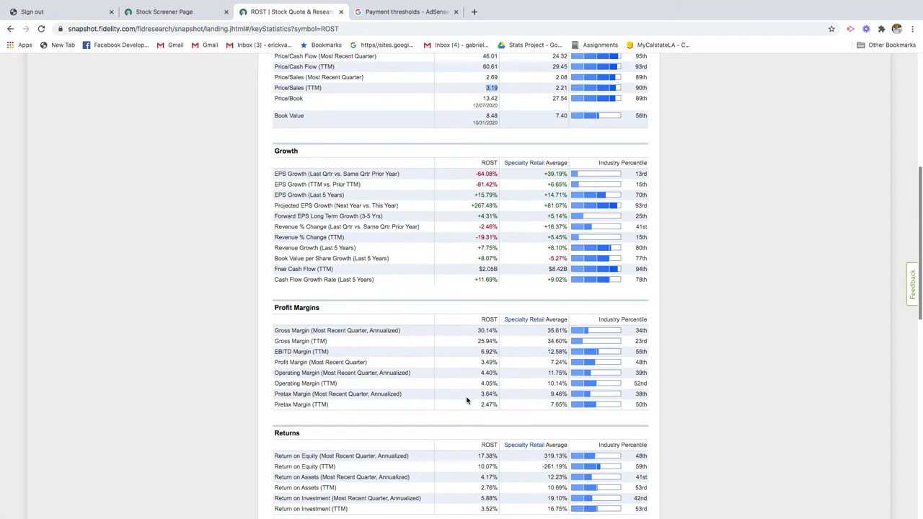
scroll(467, 401, up, 4)
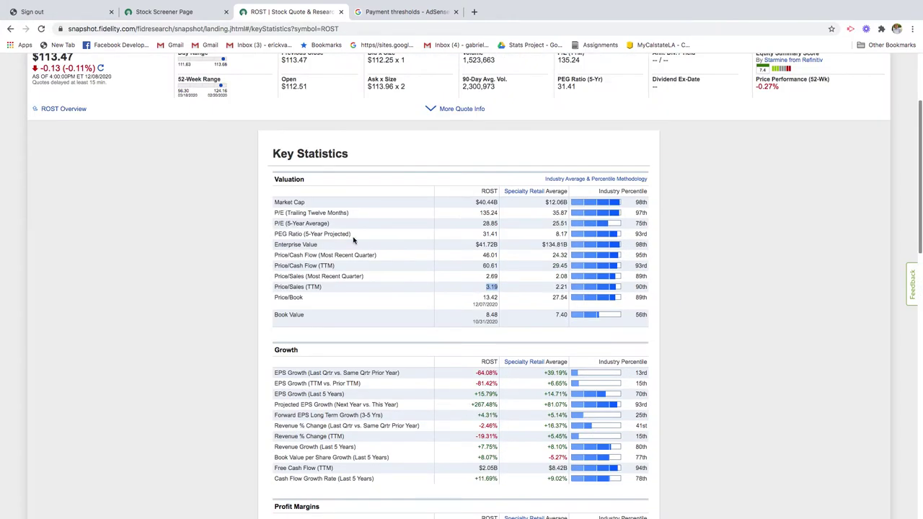
Step: Return to the ROST overview, go to its Research Reports and open the Zacks analyst report
click(81, 109)
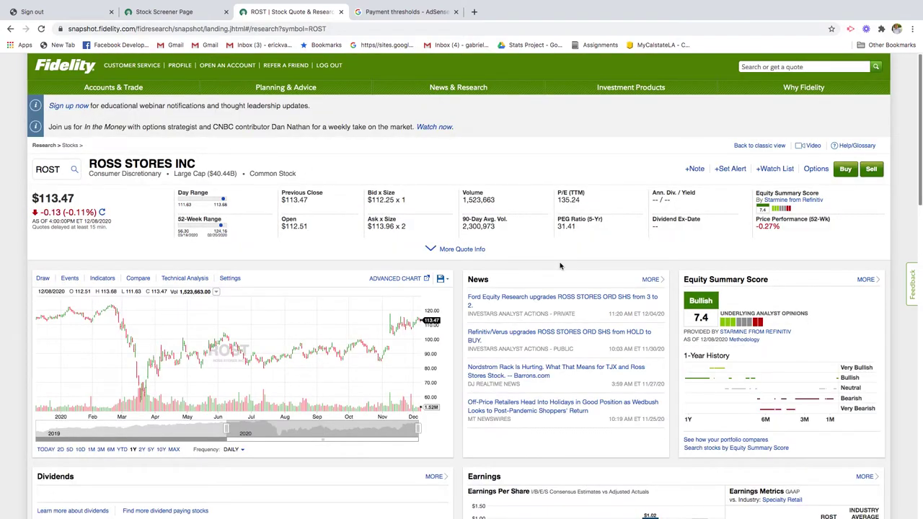
scroll(570, 273, down, 15)
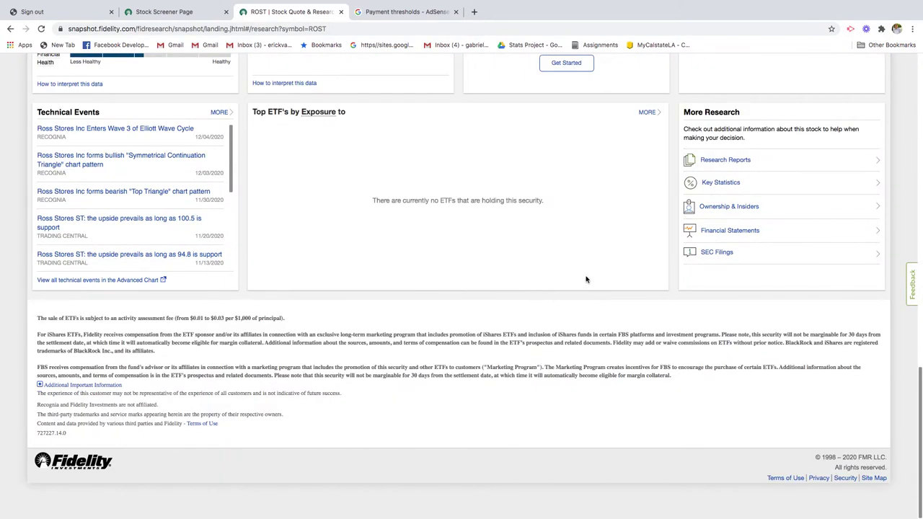
click(725, 165)
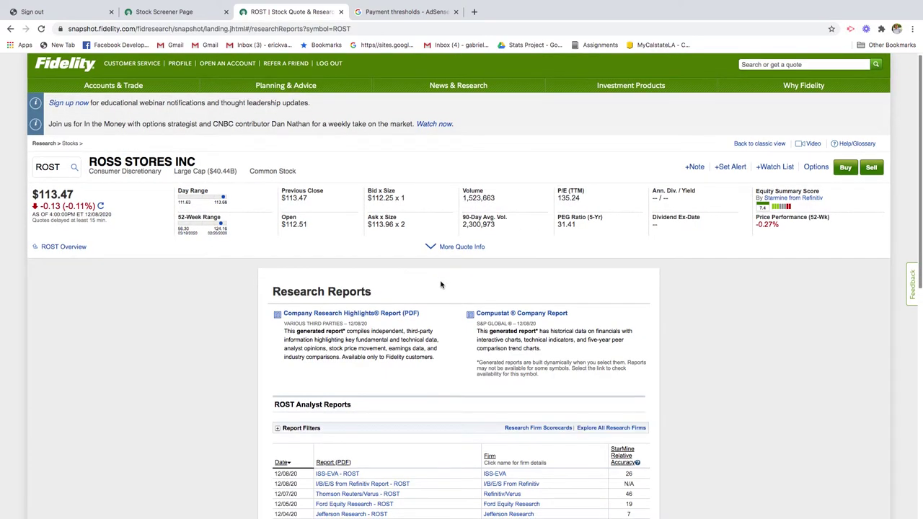
scroll(442, 285, down, 2)
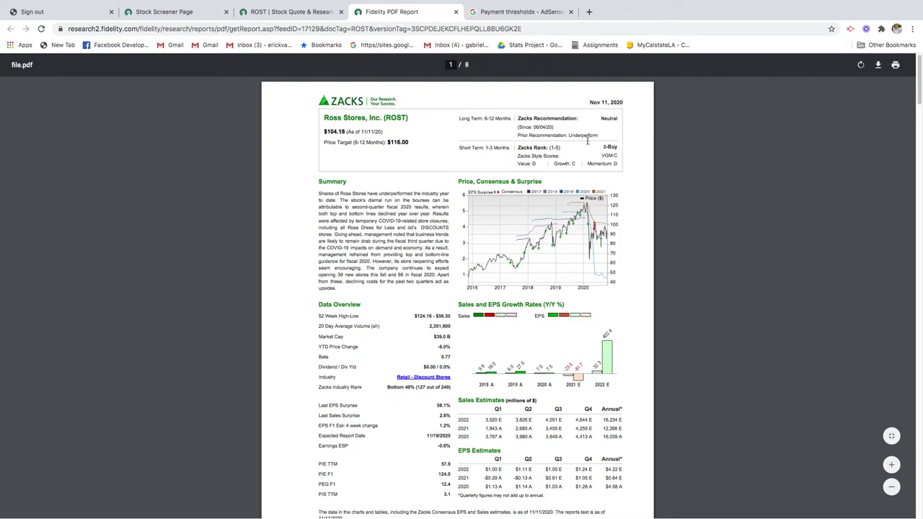
Step: Read the long-term Zacks Recommendation, the short-term Zacks Rank and the Summary on the report's first page
drag(601, 147, 622, 144)
click(473, 123)
drag(487, 119, 528, 117)
click(557, 116)
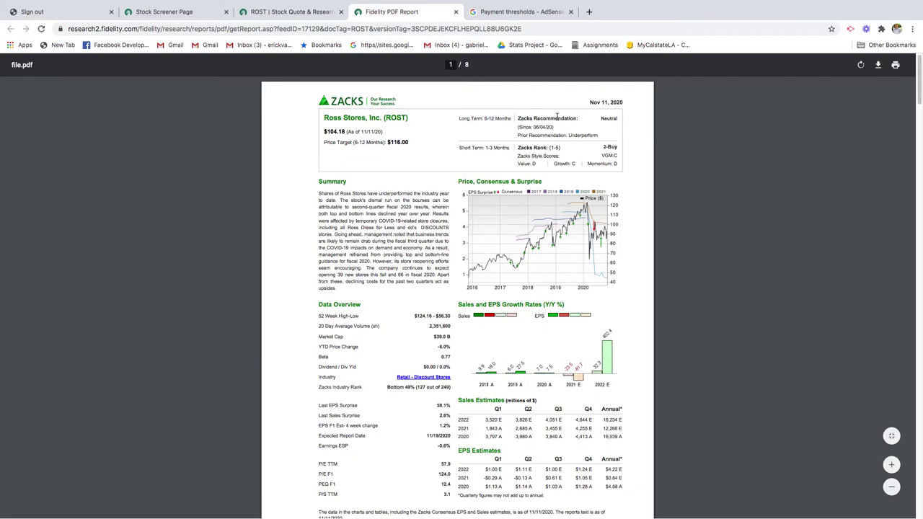
double_click(607, 119)
drag(320, 194, 422, 263)
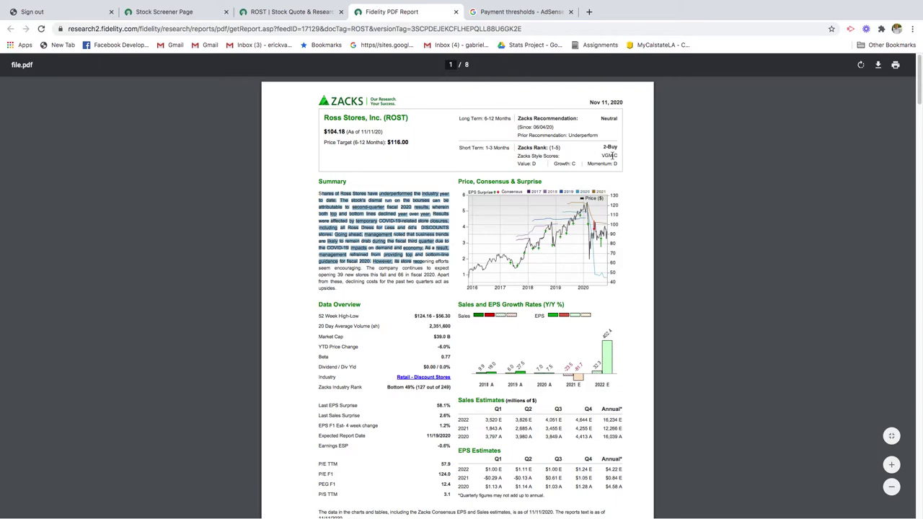
drag(621, 148, 592, 149)
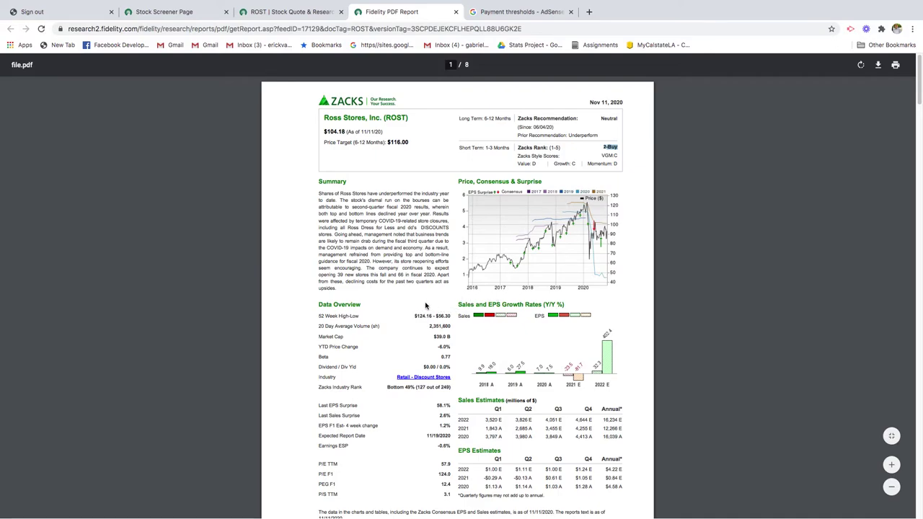
Step: Skim through the Zacks report and read its Reasons To Buy section
scroll(454, 307, down, 6)
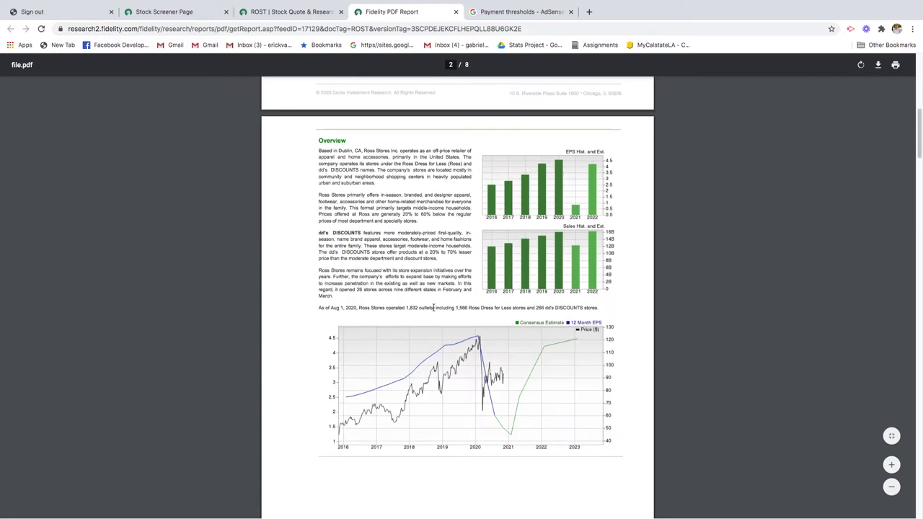
scroll(427, 301, down, 20)
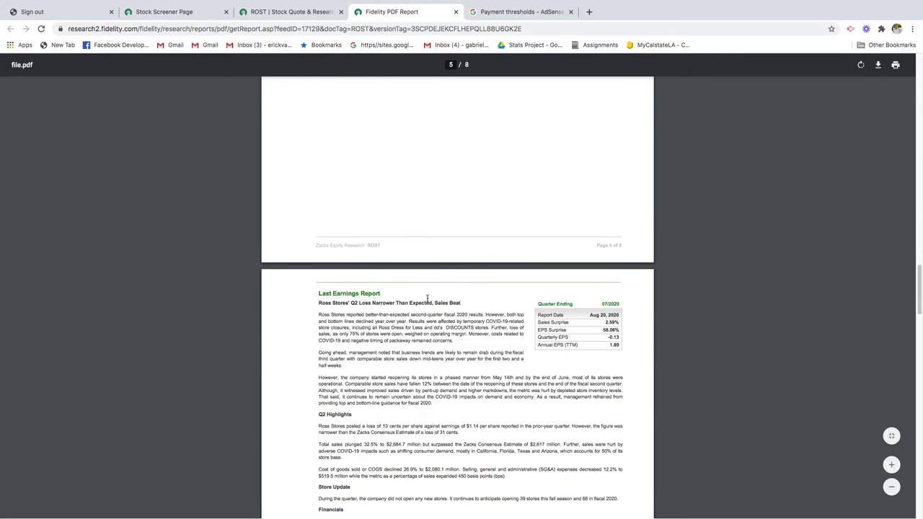
scroll(427, 299, up, 18)
scroll(427, 299, down, 4)
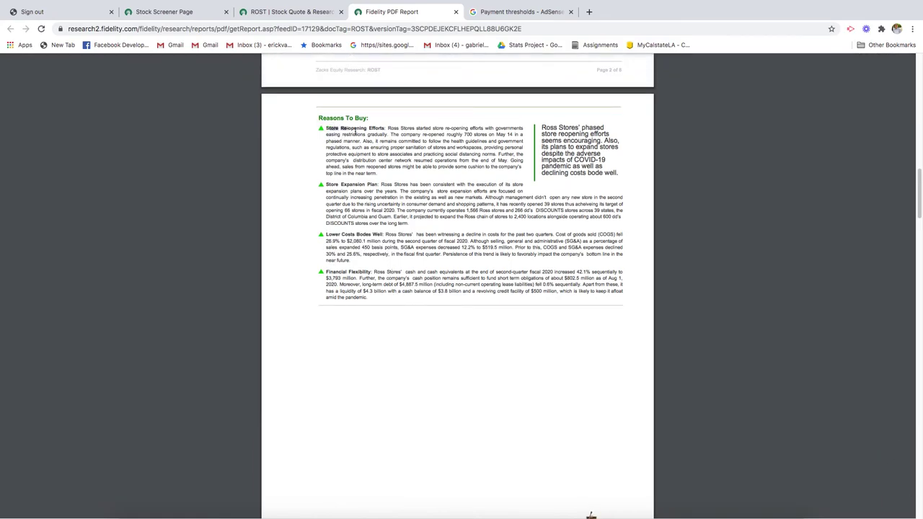
drag(326, 128, 491, 265)
Step: Read the report's Valuation section, examining the five-year forward earnings multiples, the price target and the Valuation Multiples table
scroll(489, 267, down, 5)
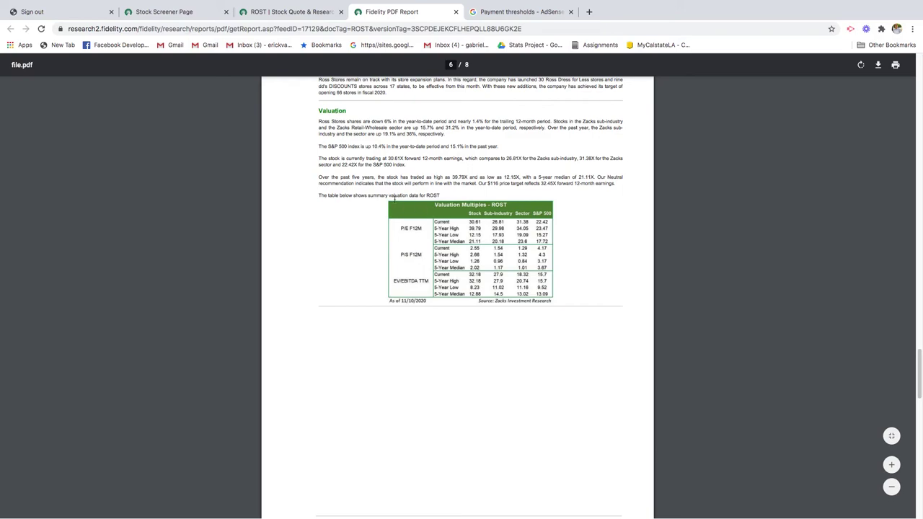
scroll(383, 191, down, 1)
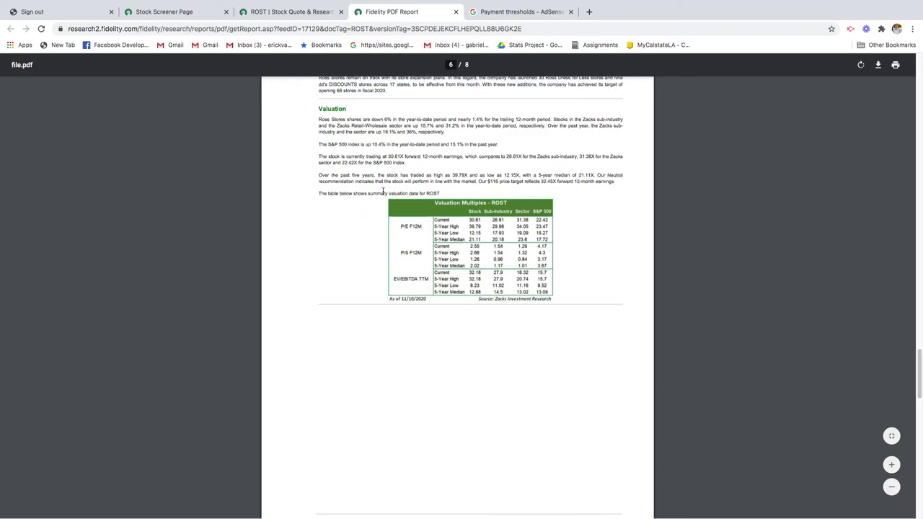
drag(598, 175, 612, 175)
click(382, 182)
drag(436, 183, 467, 183)
click(462, 227)
Step: Examine the Industry Analysis, Top Peers and Industry Comparison tables on page 7 of the Zacks report
scroll(497, 263, down, 6)
scroll(494, 262, up, 2)
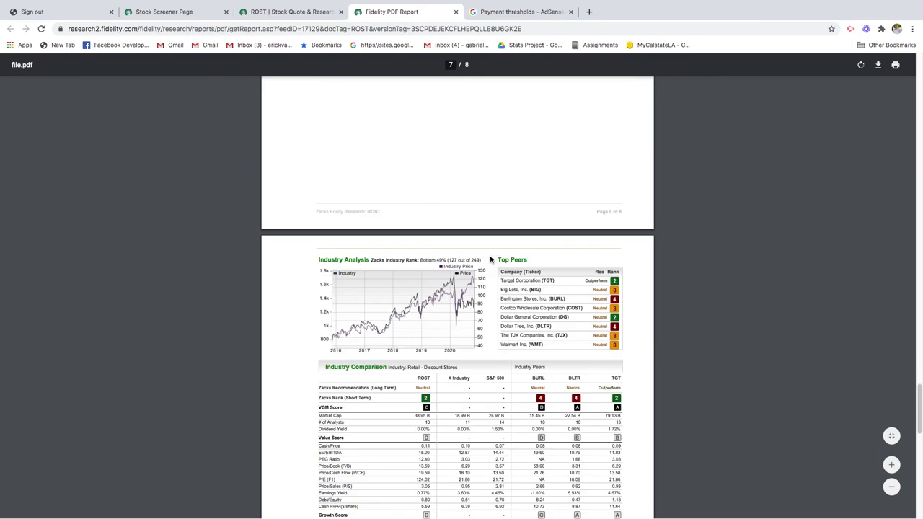
scroll(491, 260, up, 1)
scroll(491, 259, up, 3)
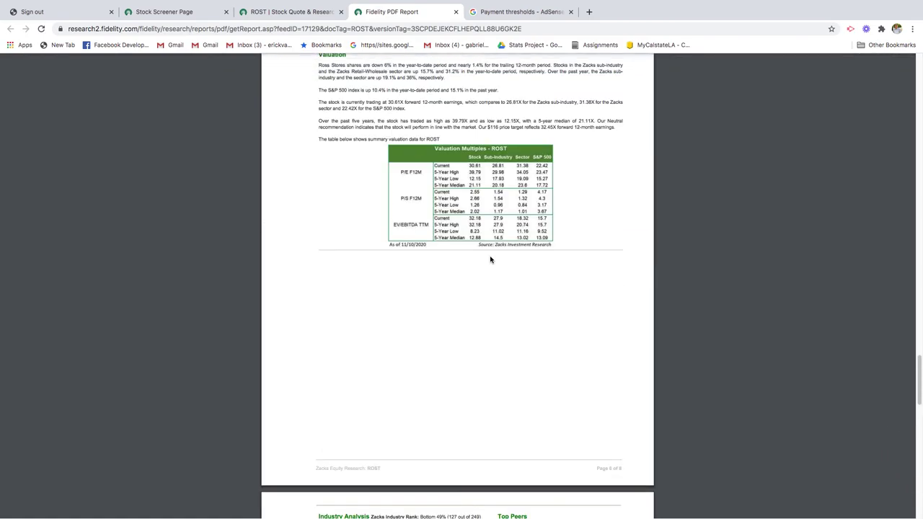
scroll(466, 253, down, 10)
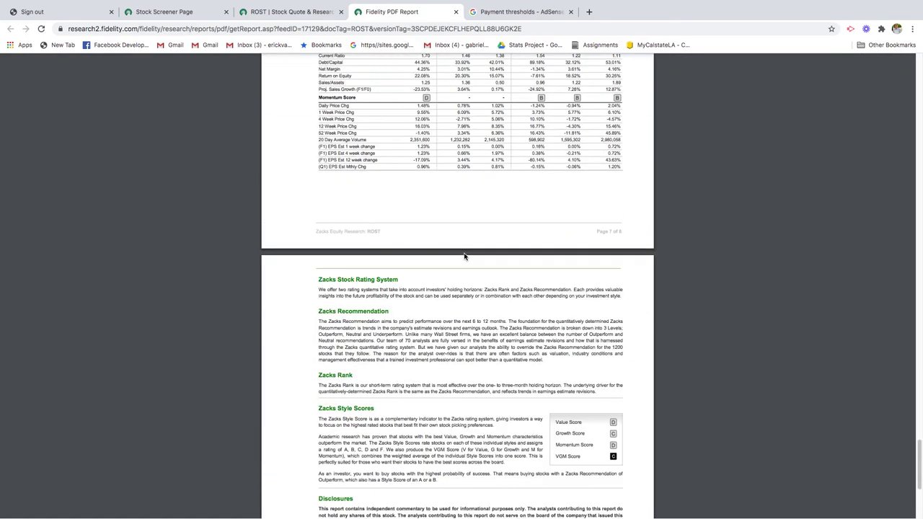
scroll(465, 256, up, 5)
scroll(464, 257, up, 5)
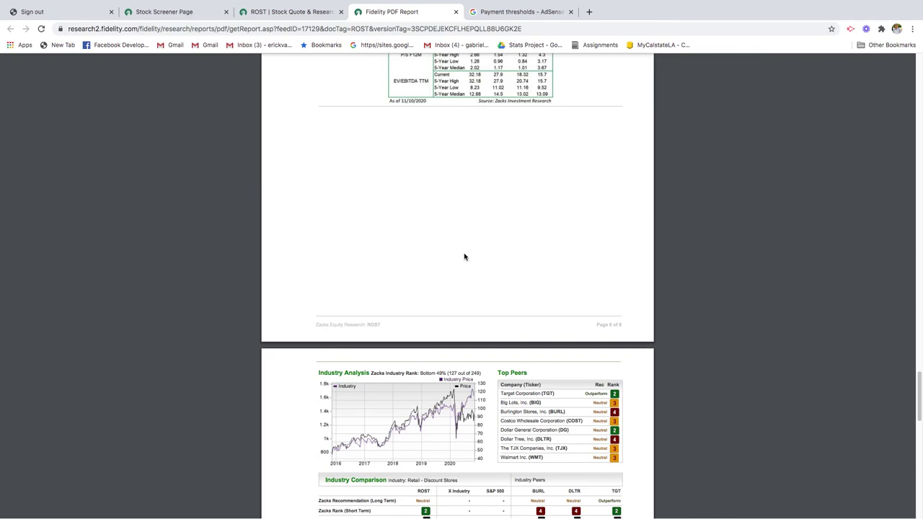
scroll(464, 257, down, 8)
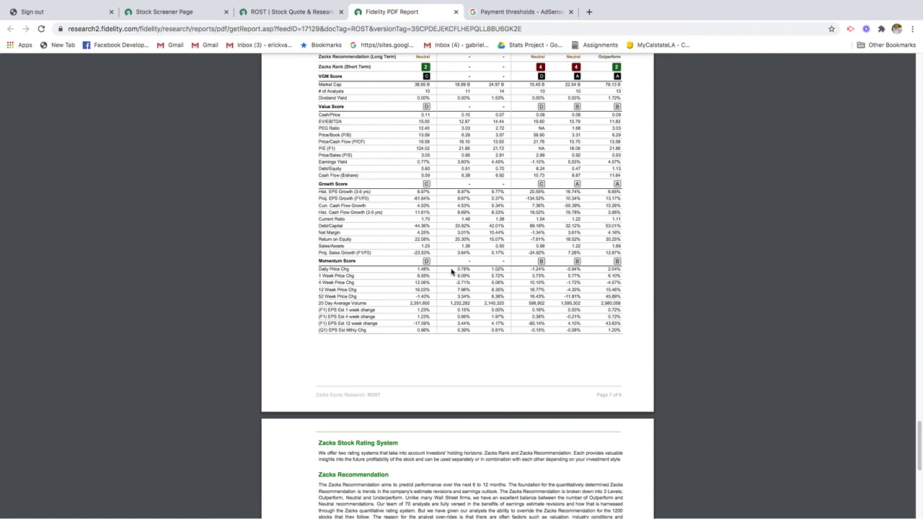
scroll(451, 271, up, 3)
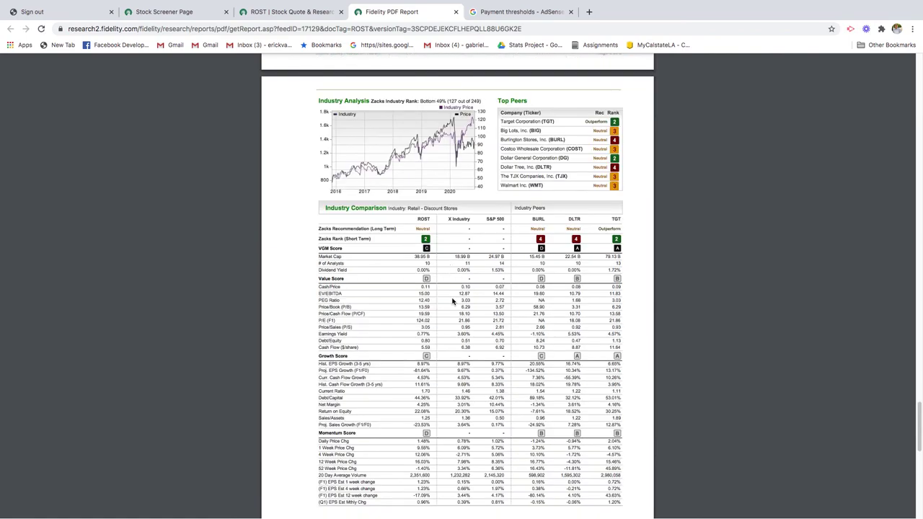